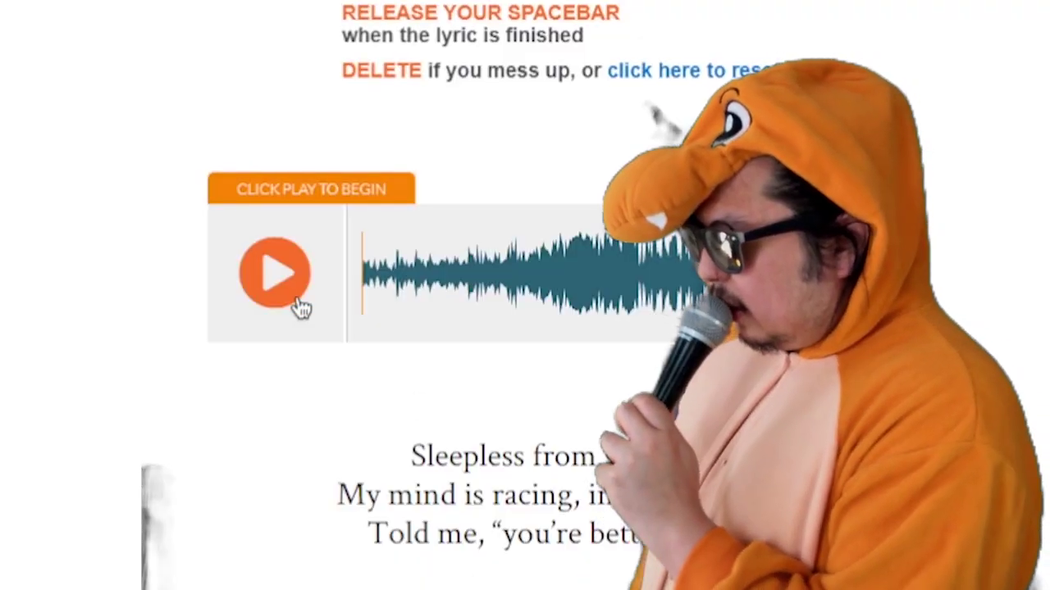
Start recording the lyric timing and mark the first lines of the song from "Sleepless from sunlight" onward.
{"action": "left_click", "coordinate": [296, 304]}
{"action": "key", "text": "space"}
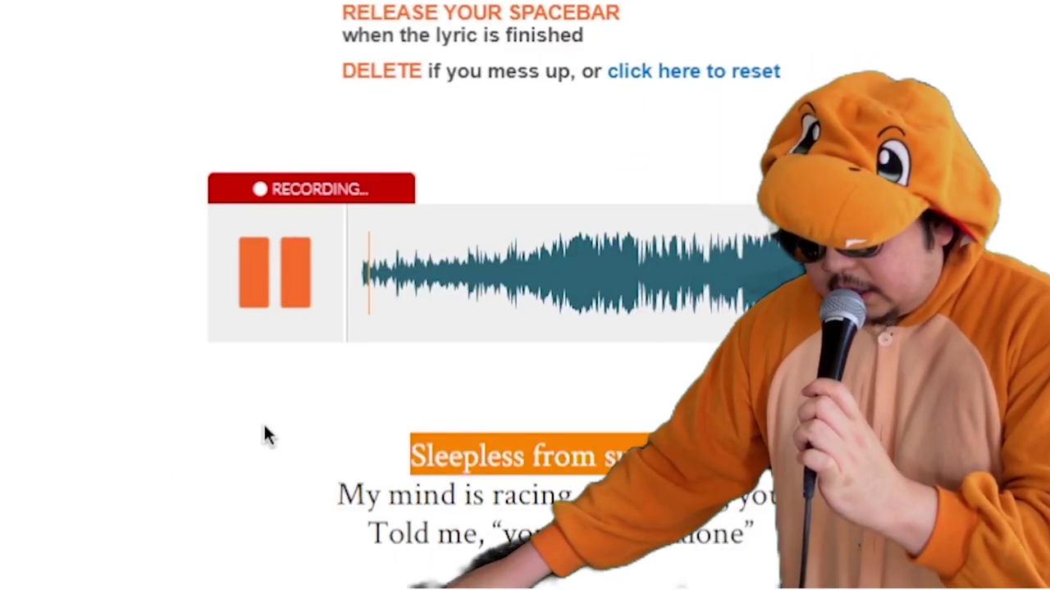
{"action": "key", "text": "space"}
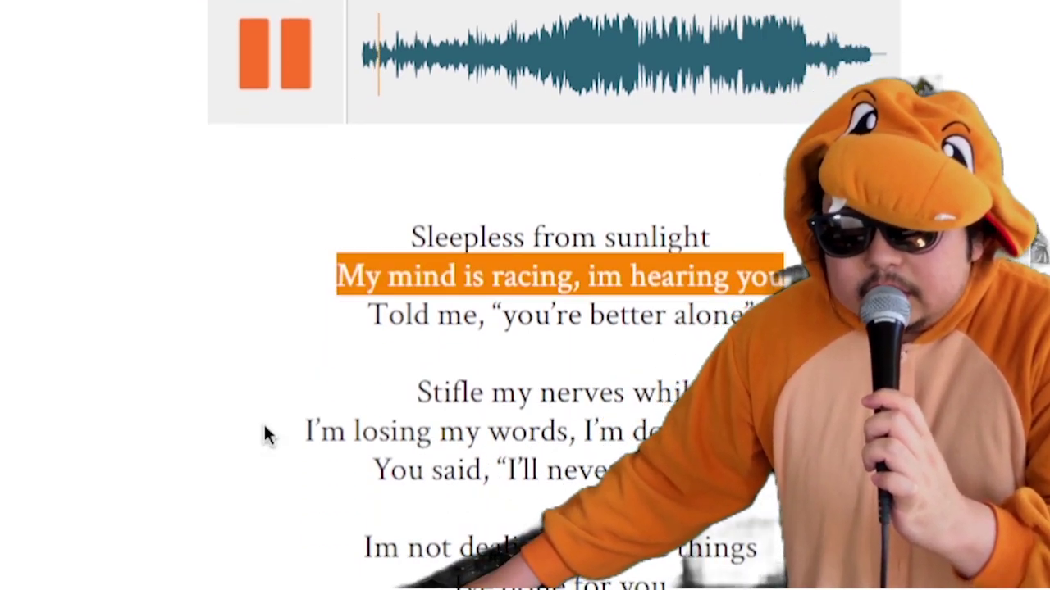
{"action": "key", "text": "space"}
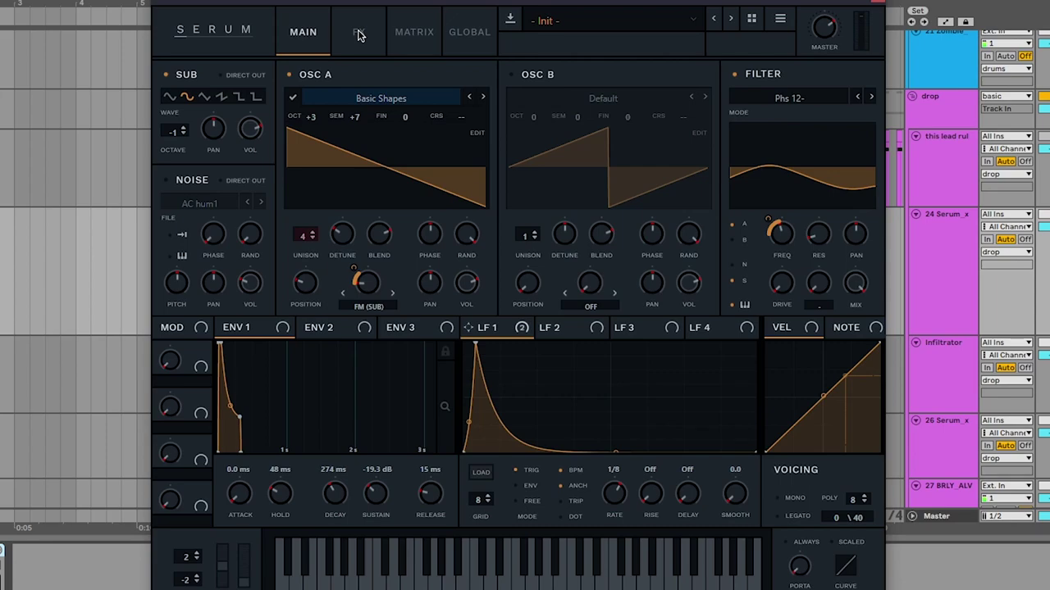
Add a Distortion effect in Serum set to Downsample, modulate its drive with LFO 1, and play the result.
{"action": "left_click", "coordinate": [359, 34]}
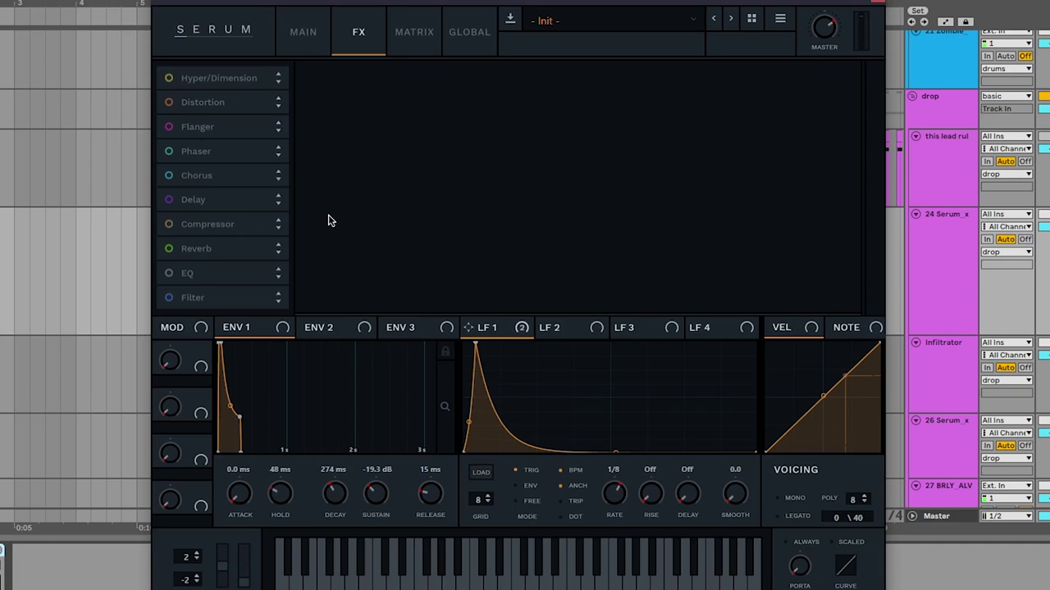
{"action": "left_click", "coordinate": [168, 102]}
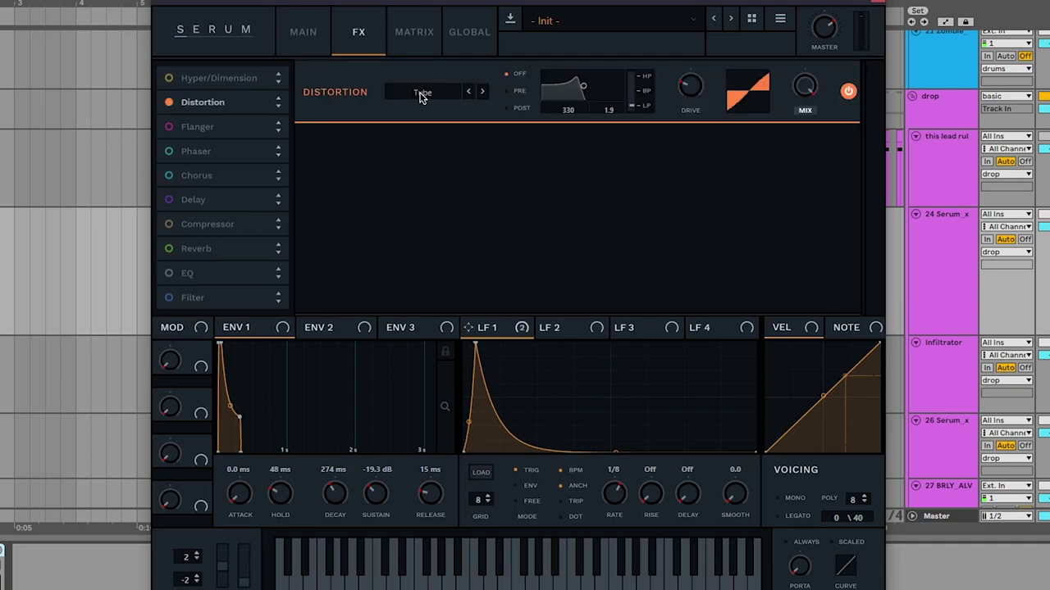
{"action": "left_click", "coordinate": [422, 94]}
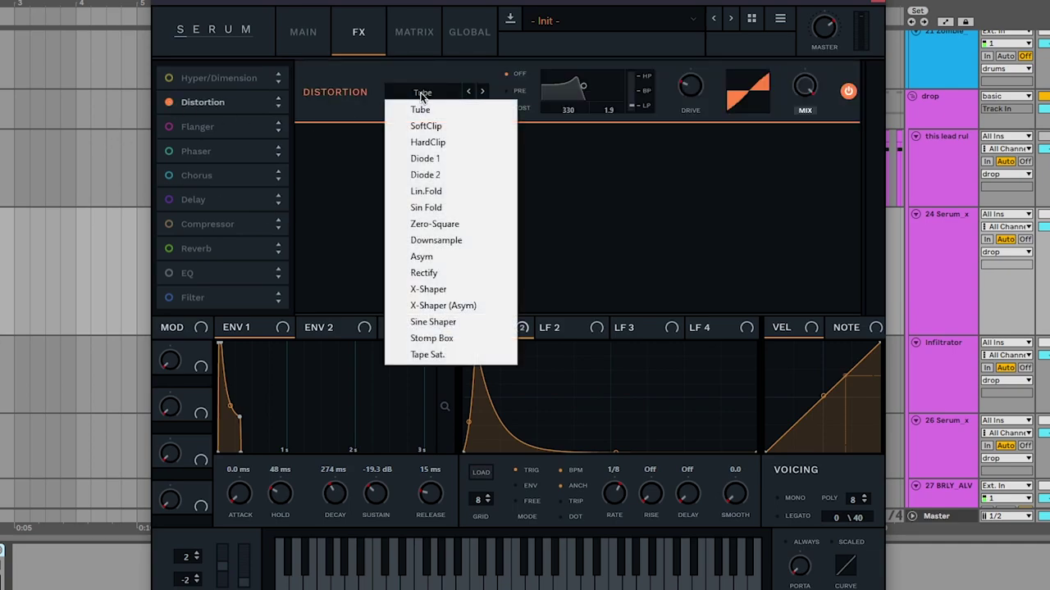
{"action": "left_click", "coordinate": [445, 244]}
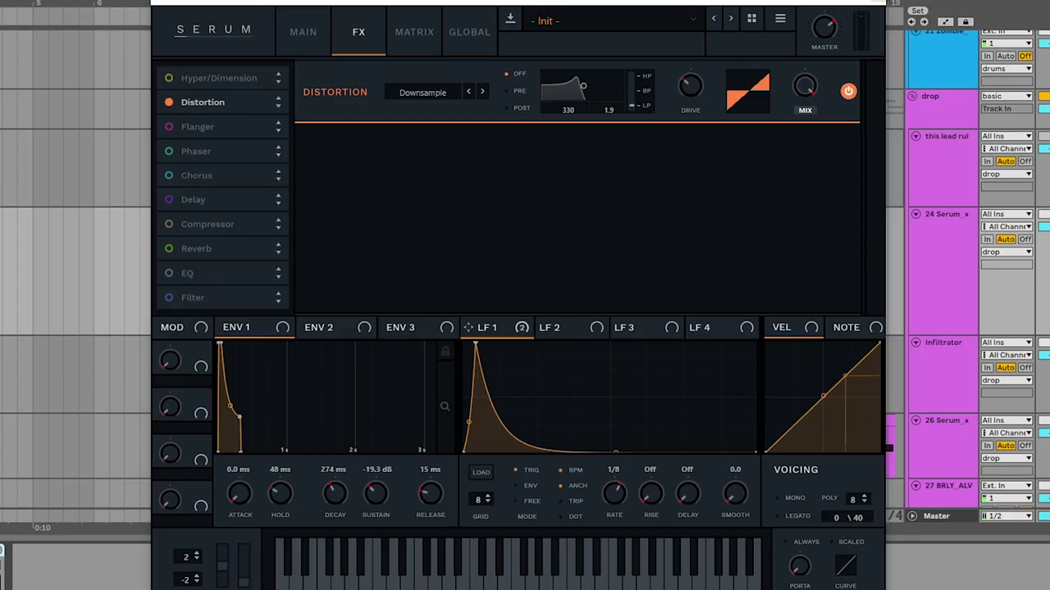
{"action": "left_click_drag", "start_coordinate": [686, 99], "coordinate": [687, 99]}
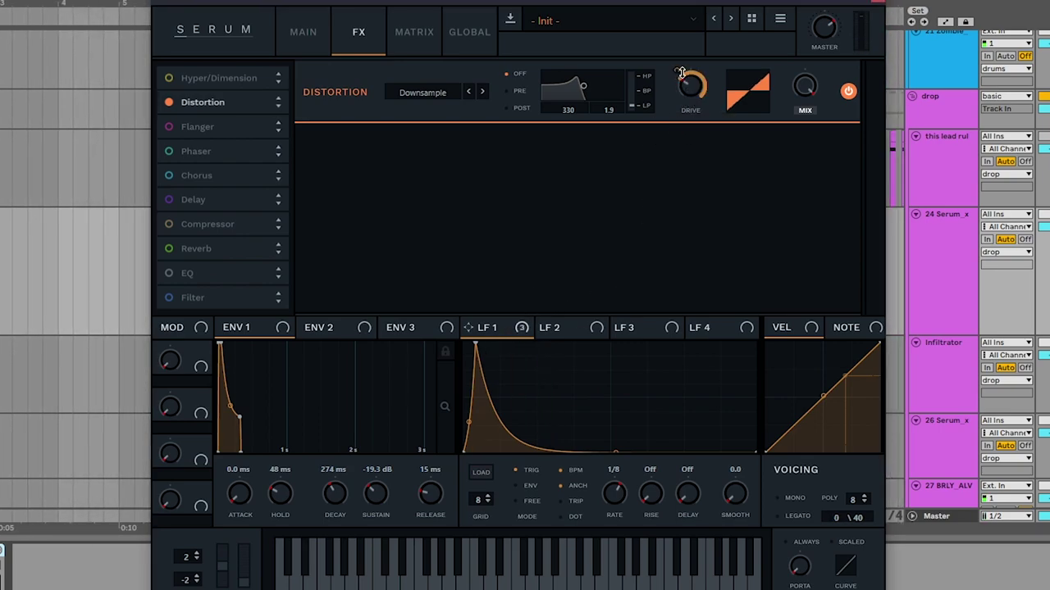
{"action": "key", "text": "space"}
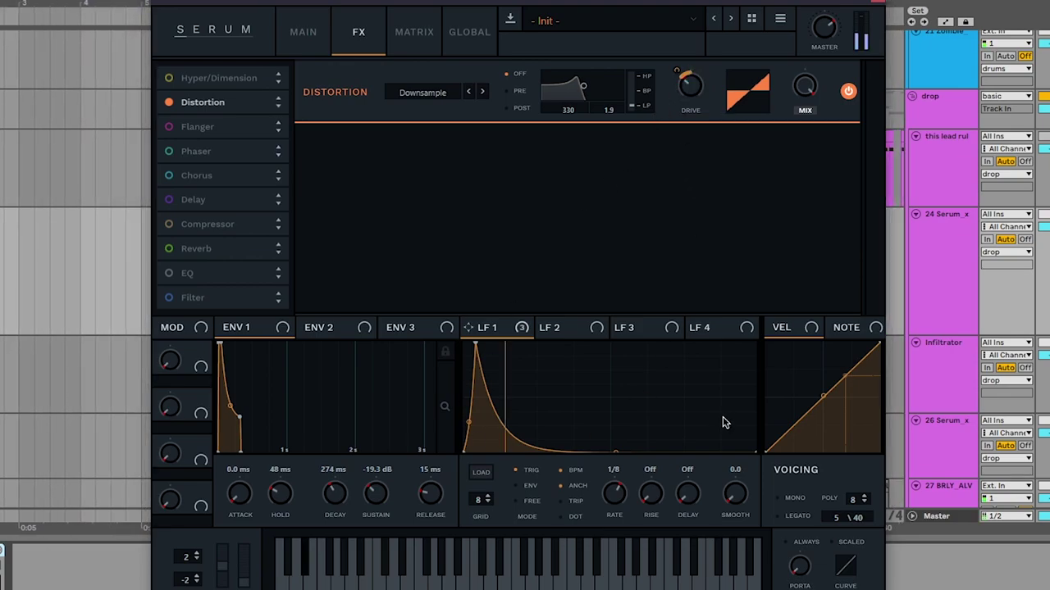
Enable Serum's Compressor effect below the Distortion and switch it to multiband mode.
{"action": "left_click", "coordinate": [170, 225]}
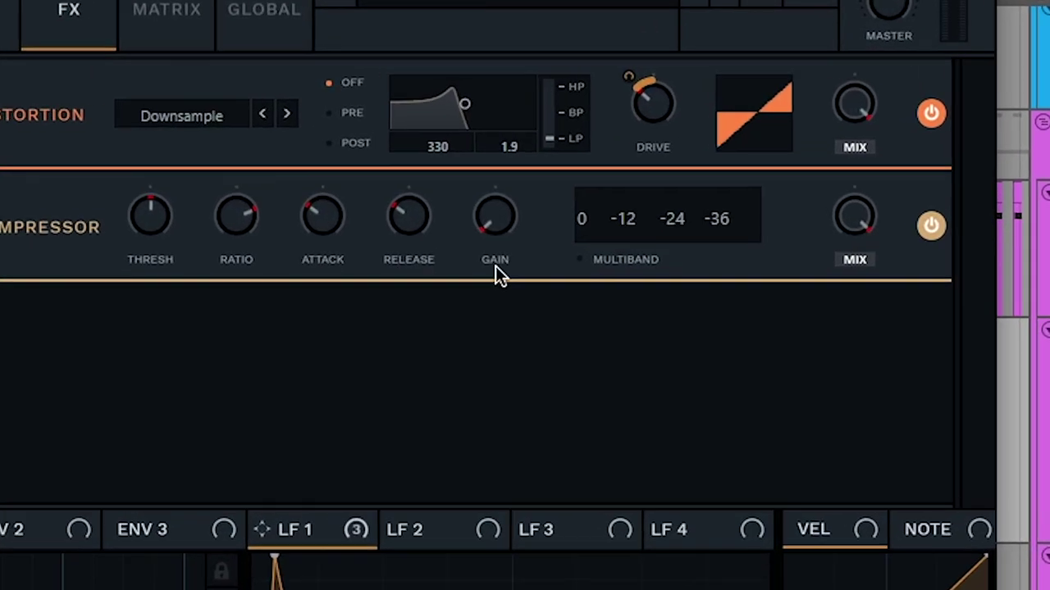
{"action": "left_click", "coordinate": [666, 180]}
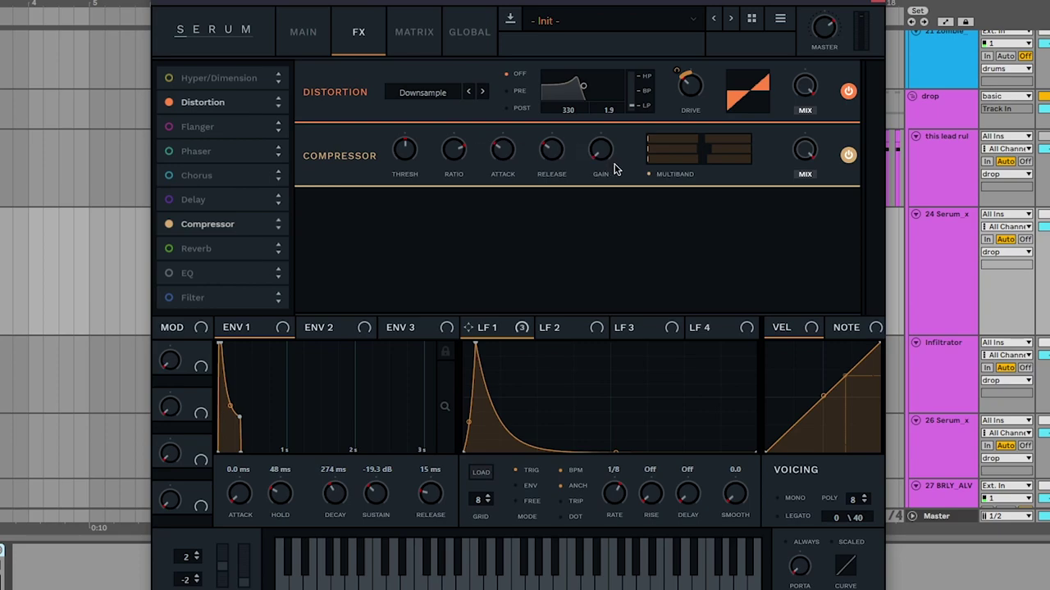
{"action": "left_click_drag", "start_coordinate": [808, 94], "coordinate": [803, 206]}
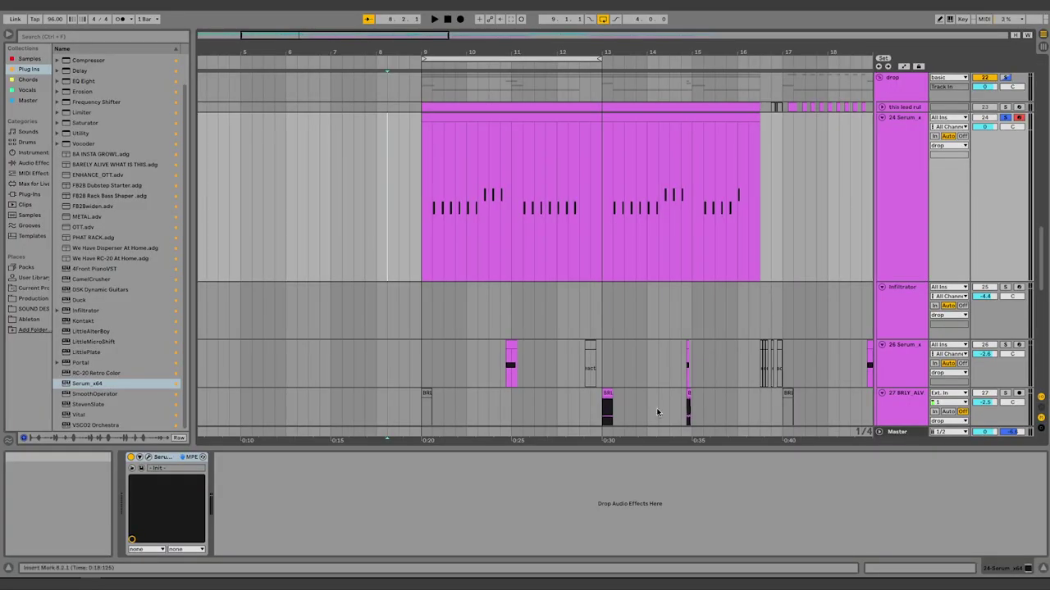
Insert OTT and a Saturator after Serum in the track's device chain.
{"action": "left_click", "coordinate": [439, 200]}
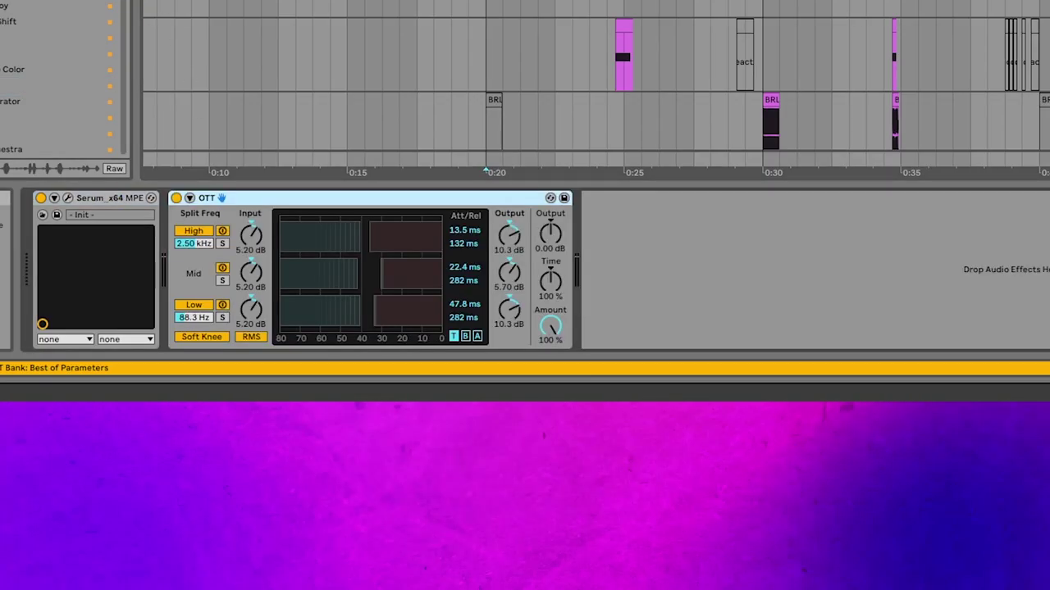
{"action": "left_click_drag", "start_coordinate": [591, 145], "coordinate": [645, 241]}
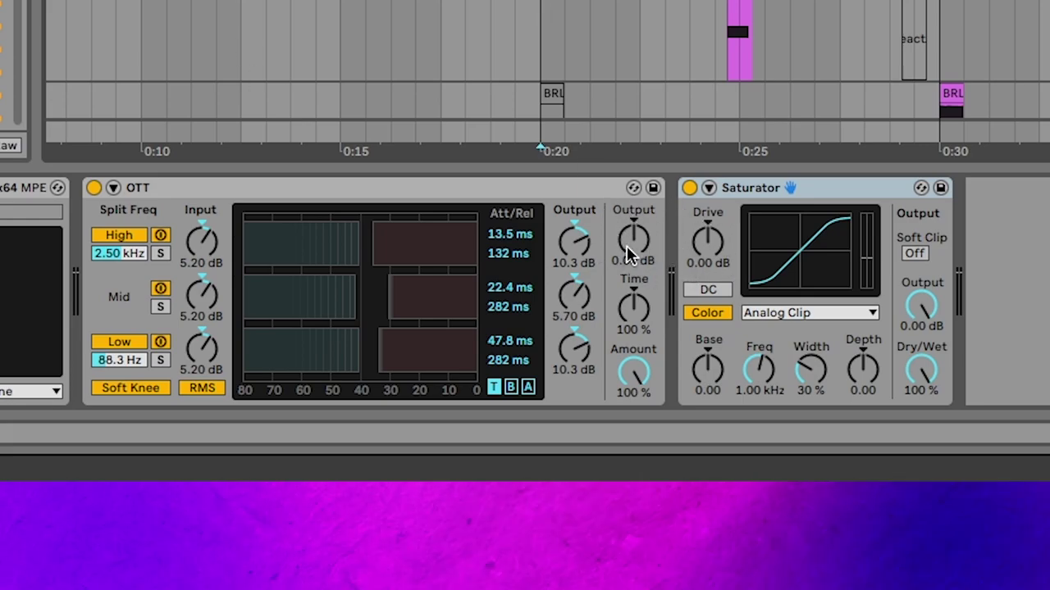
During playback, raise OTT's overall output and set the Saturator to soft clip with about 17 dB of drive.
{"action": "key", "text": "space"}
{"action": "left_click_drag", "start_coordinate": [637, 245], "coordinate": [637, 201]}
{"action": "left_click_drag", "start_coordinate": [708, 240], "coordinate": [796, 256]}
{"action": "left_click", "coordinate": [914, 253]}
{"action": "left_click_drag", "start_coordinate": [707, 240], "coordinate": [712, 245]}
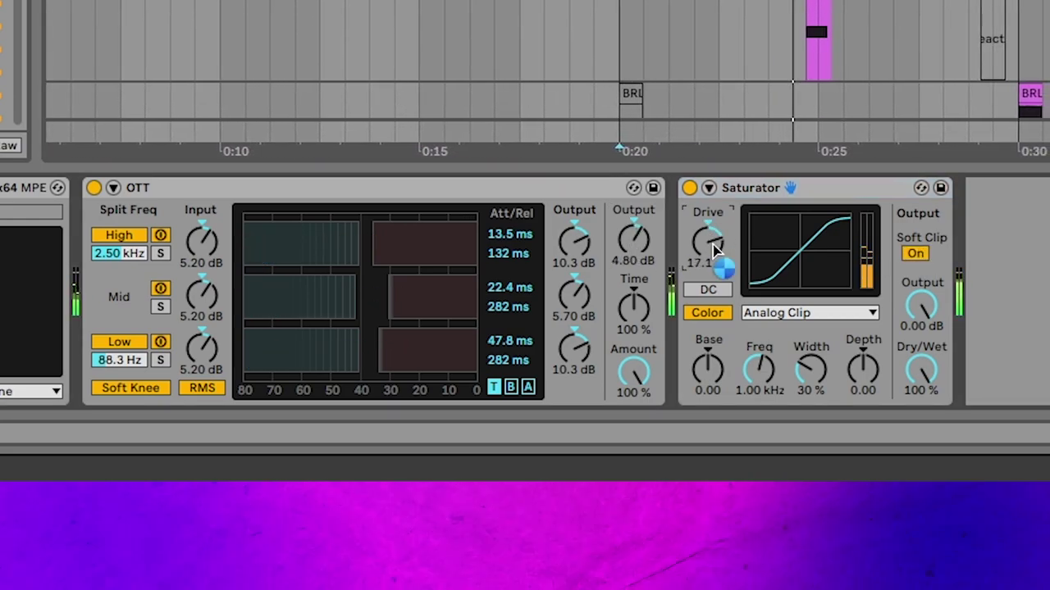
{"action": "left_click_drag", "start_coordinate": [634, 240], "coordinate": [633, 233]}
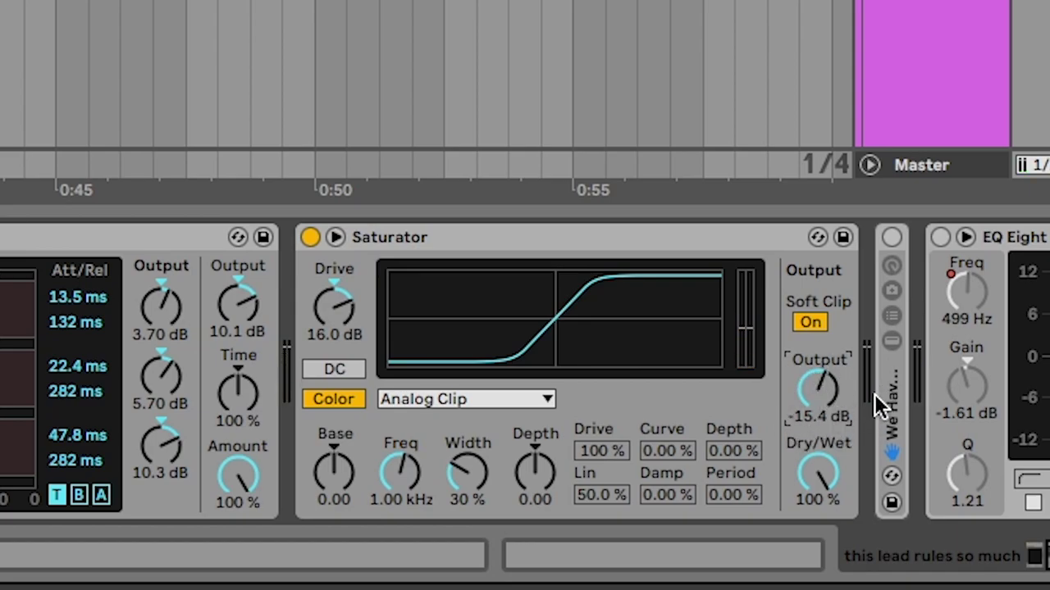
Set the output of the lead track's Saturator to -15.4 dB.
{"action": "left_click_drag", "start_coordinate": [844, 397], "coordinate": [823, 410]}
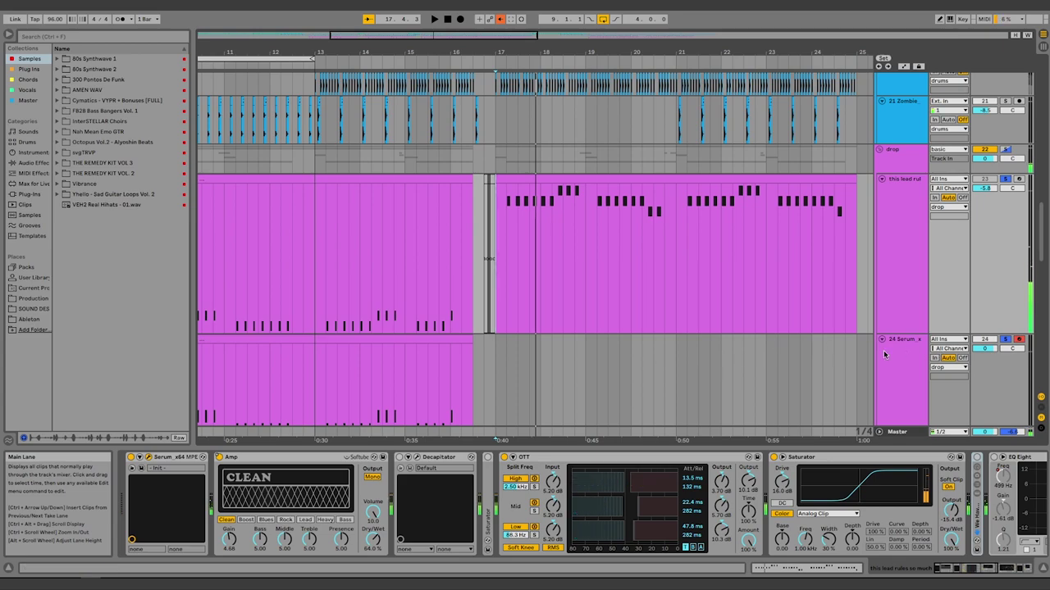
Inspect the Decapitator settings on the lead track and close the plug-in window.
{"action": "scroll", "coordinate": [829, 284], "scroll_direction": "left", "scroll_amount": 5}
{"action": "scroll", "coordinate": [829, 284], "scroll_direction": "down", "scroll_amount": 2}
{"action": "left_click", "coordinate": [471, 110]}
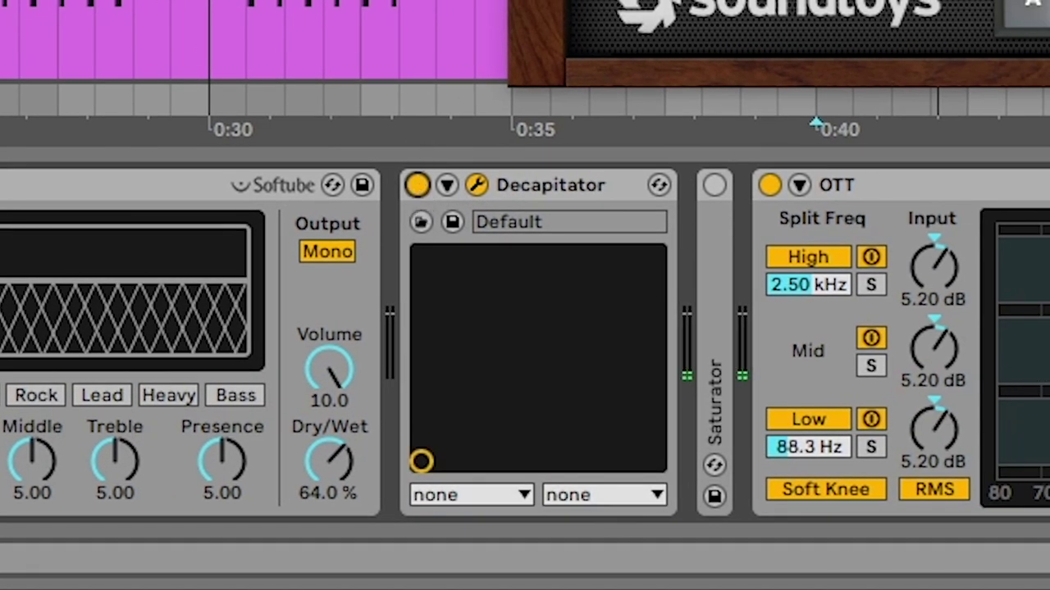
{"action": "left_click", "coordinate": [859, 168]}
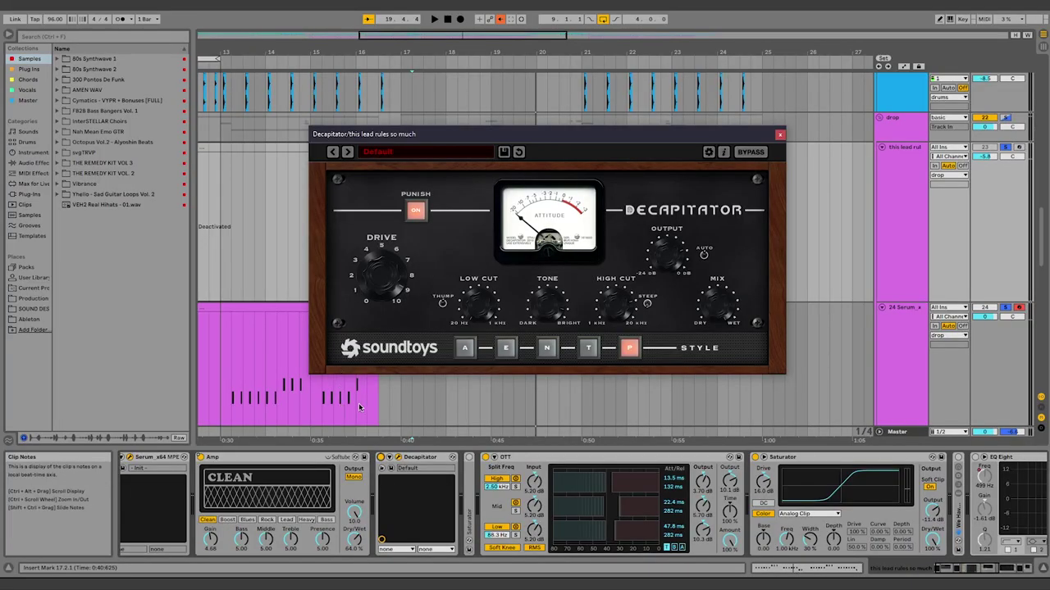
{"action": "scroll", "coordinate": [357, 402], "scroll_direction": "down", "scroll_amount": 3}
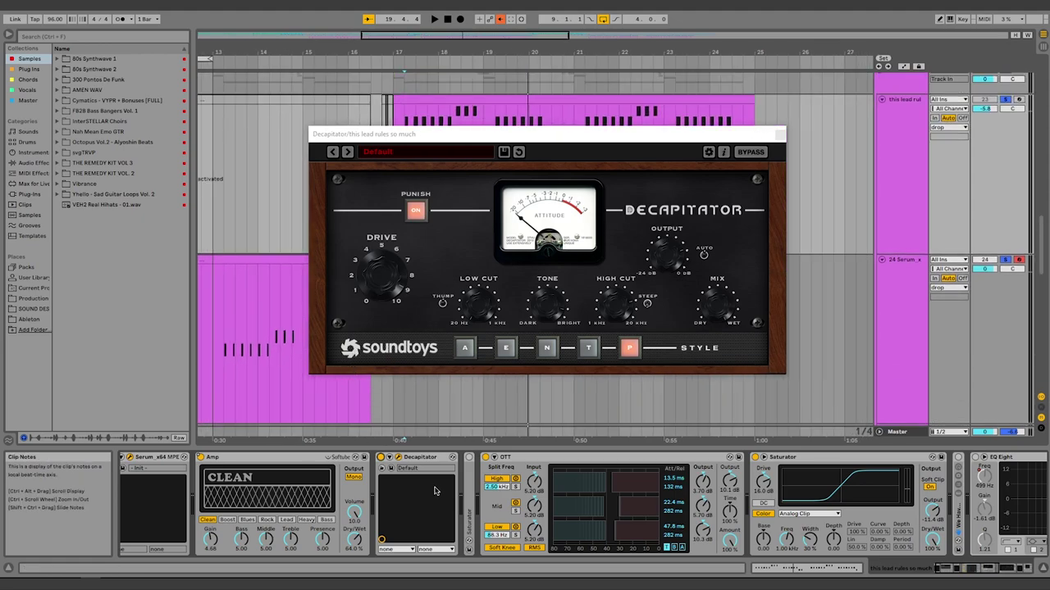
{"action": "left_click", "coordinate": [779, 134]}
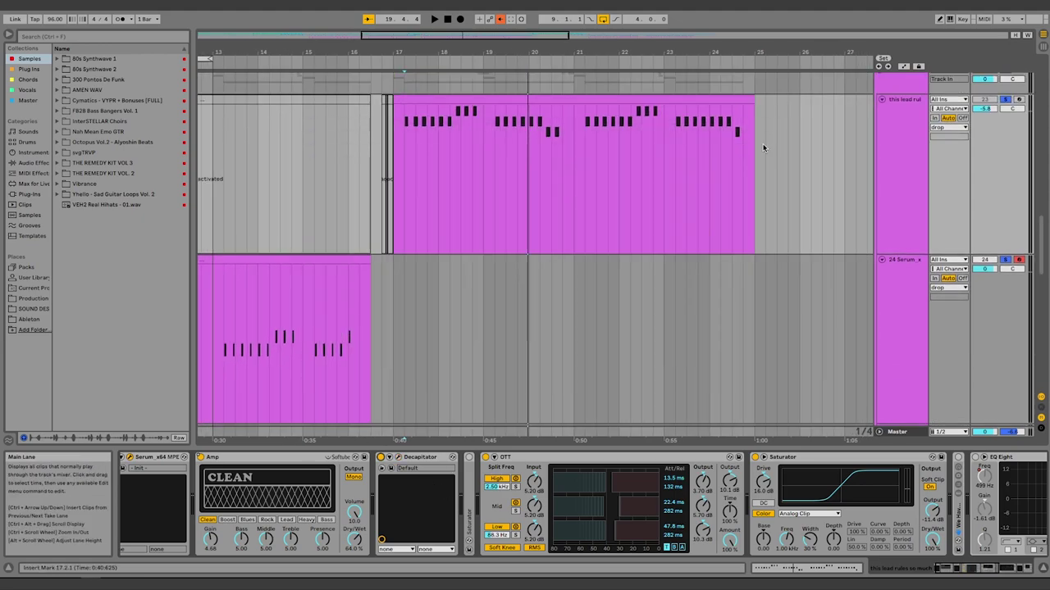
Unfold the Saturator following Decapitator, enable it with Decapitator bypassed, and play the lead from bar 17.
{"action": "left_click", "coordinate": [394, 180]}
{"action": "double_click", "coordinate": [471, 487]}
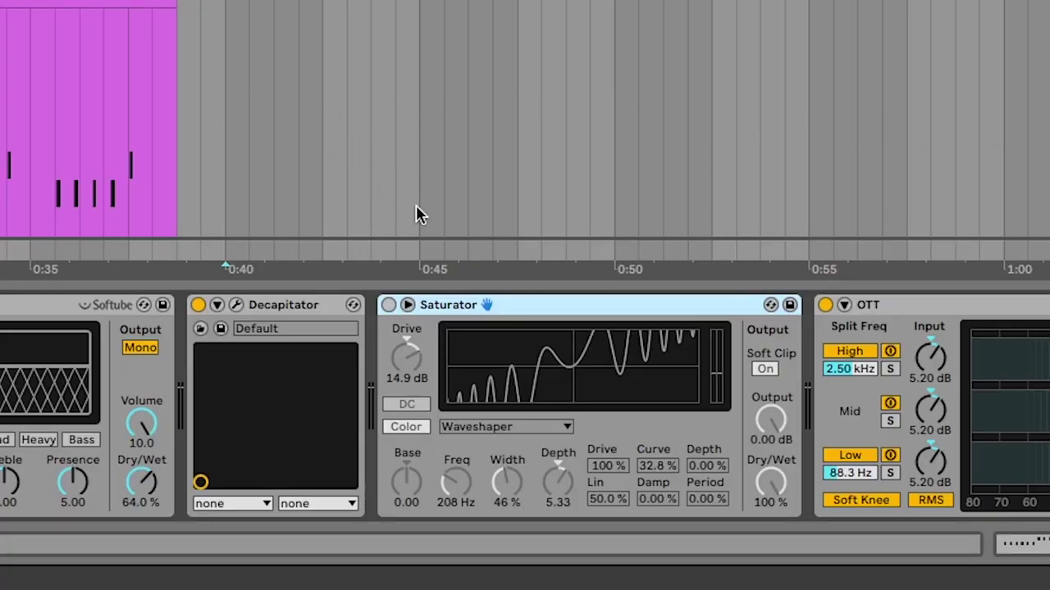
{"action": "left_click", "coordinate": [388, 306]}
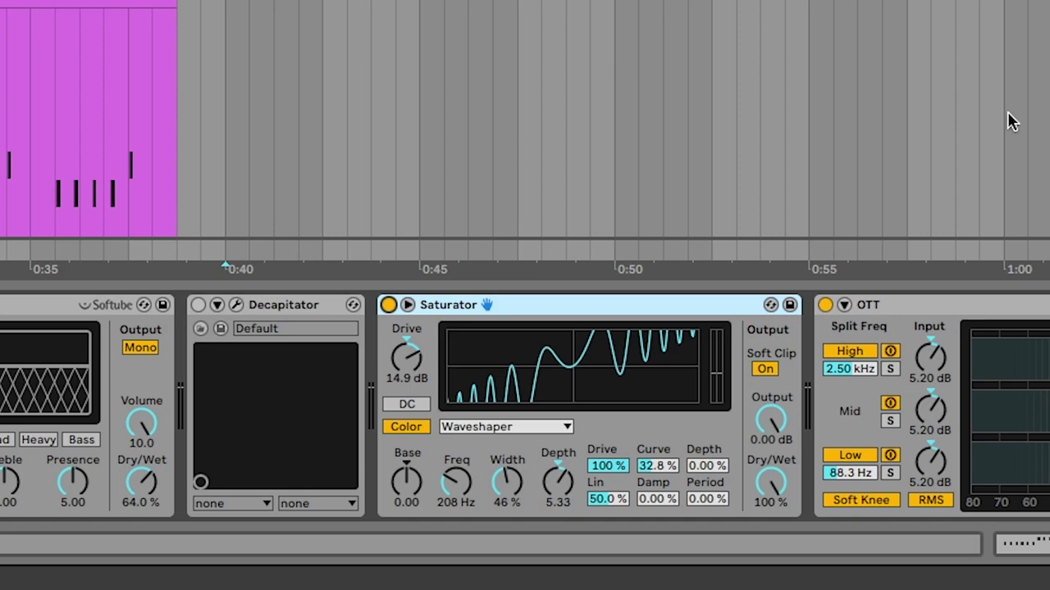
{"action": "key", "text": "space"}
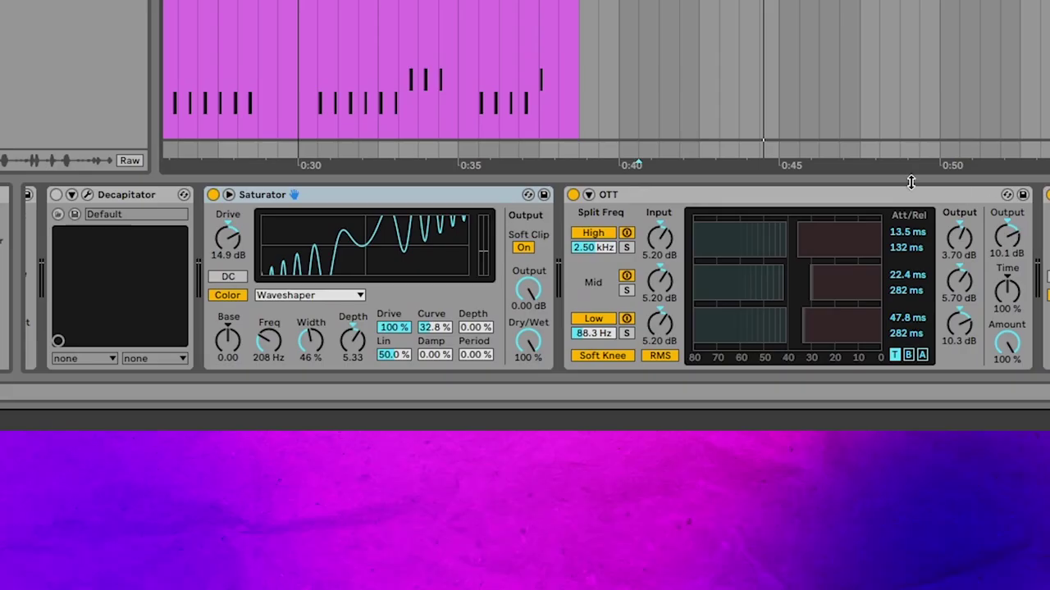
Review the start of the lead's device chain, covering Serum, Amp, Decapitator and the Waveshaper Saturator.
{"action": "scroll", "coordinate": [759, 265], "scroll_direction": "left", "scroll_amount": 10}
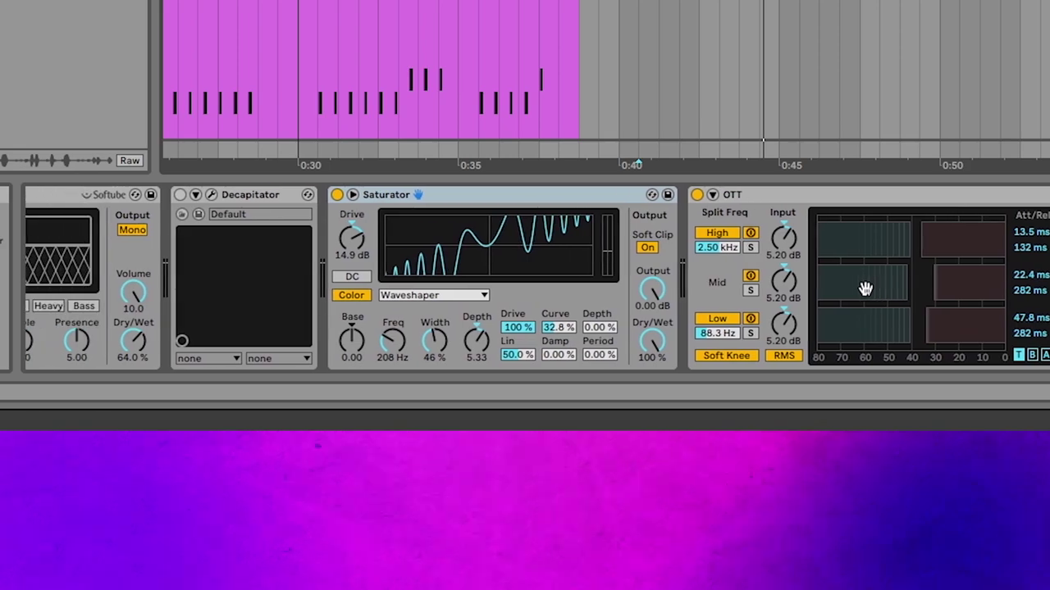
{"action": "left_click", "coordinate": [288, 197]}
{"action": "left_click", "coordinate": [755, 199]}
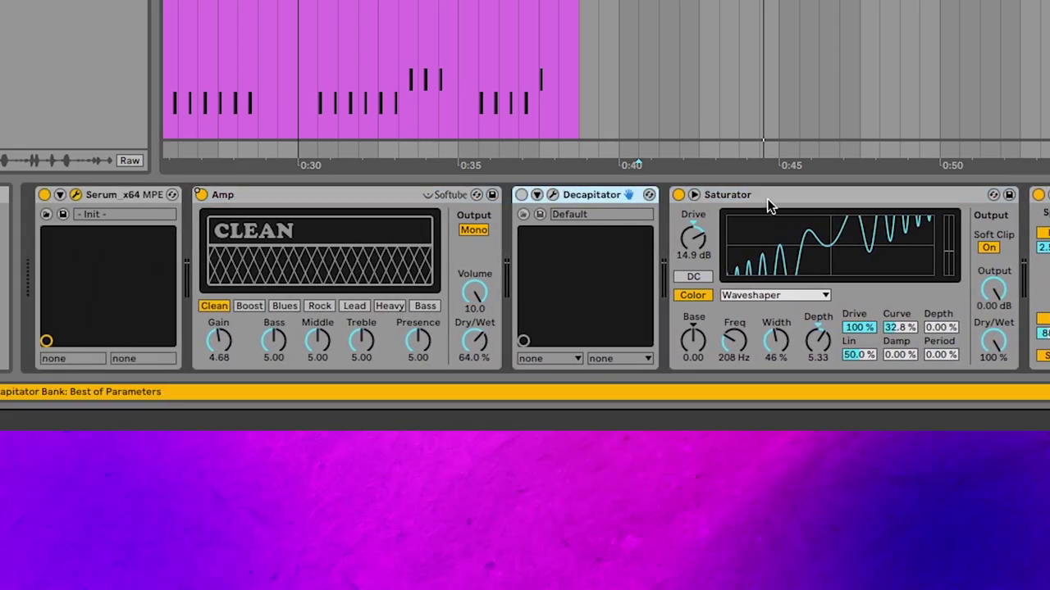
Play the lead while switching EQ Eight off and on to compare its effect.
{"action": "scroll", "coordinate": [987, 254], "scroll_direction": "right", "scroll_amount": 10}
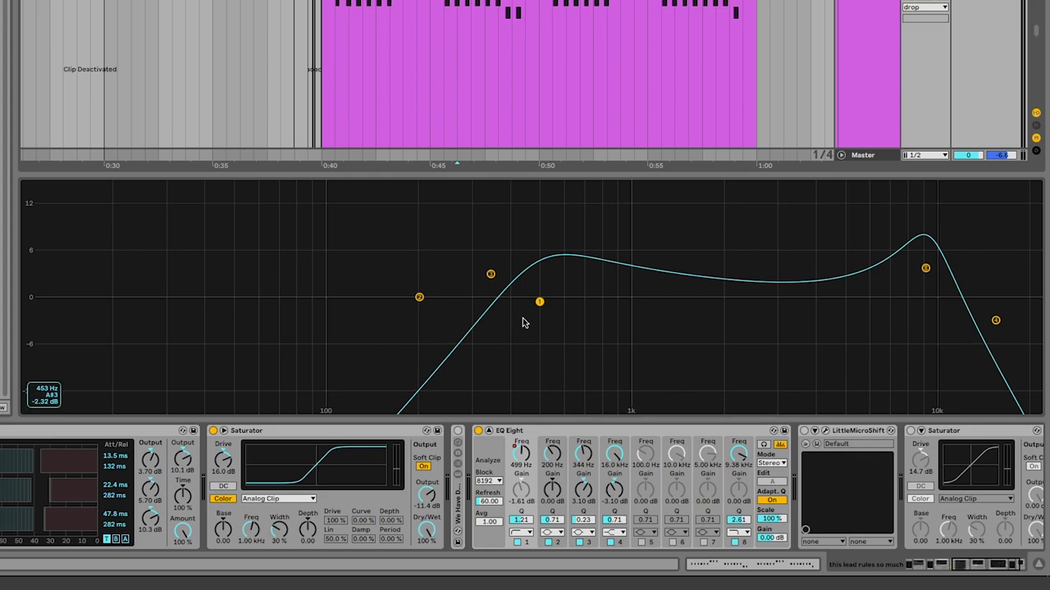
{"action": "key", "text": "space"}
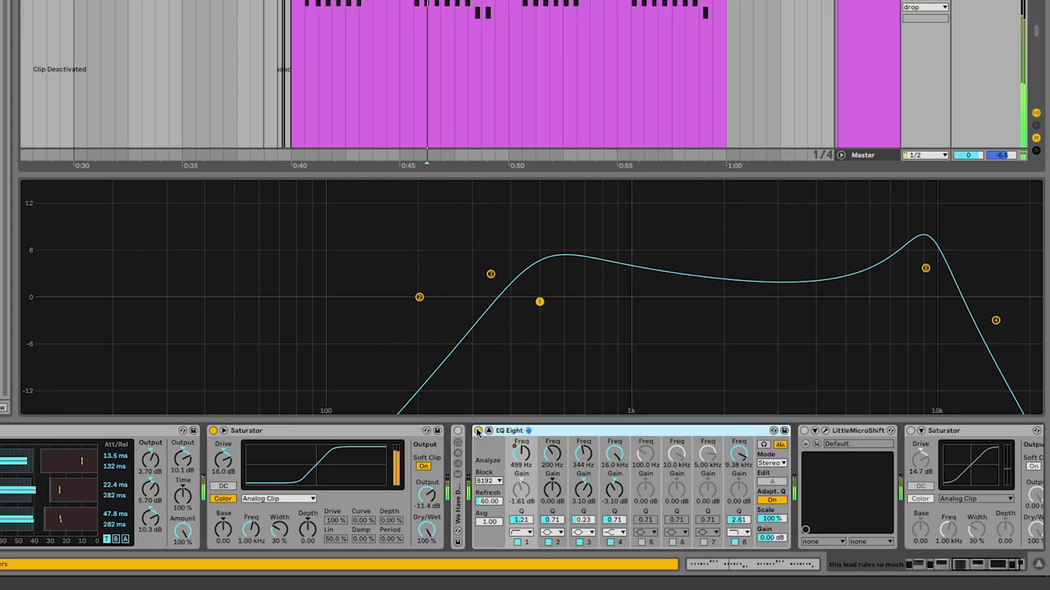
{"action": "left_click", "coordinate": [478, 431]}
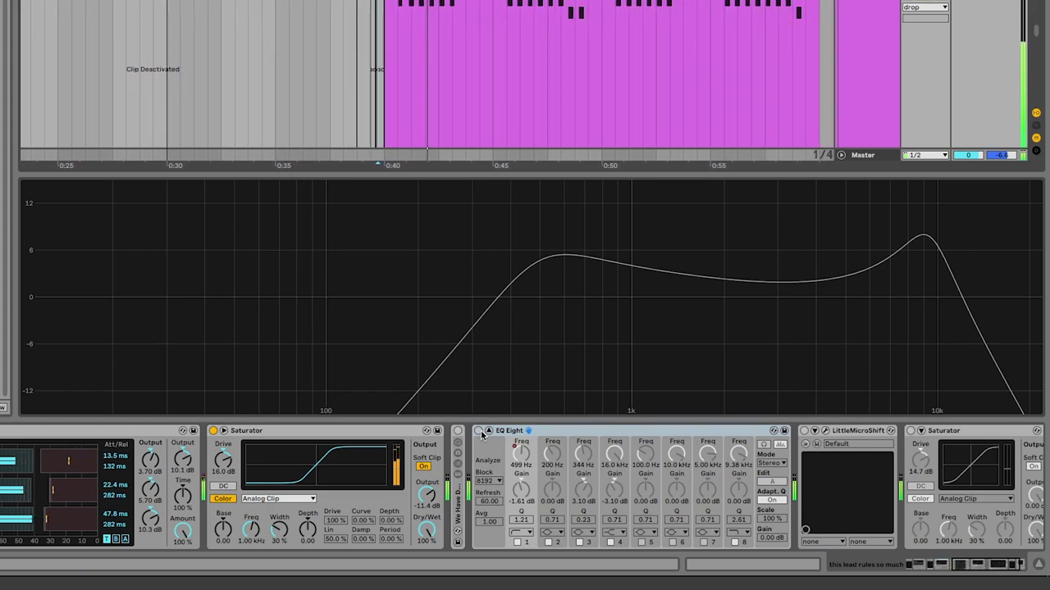
{"action": "left_click", "coordinate": [478, 431]}
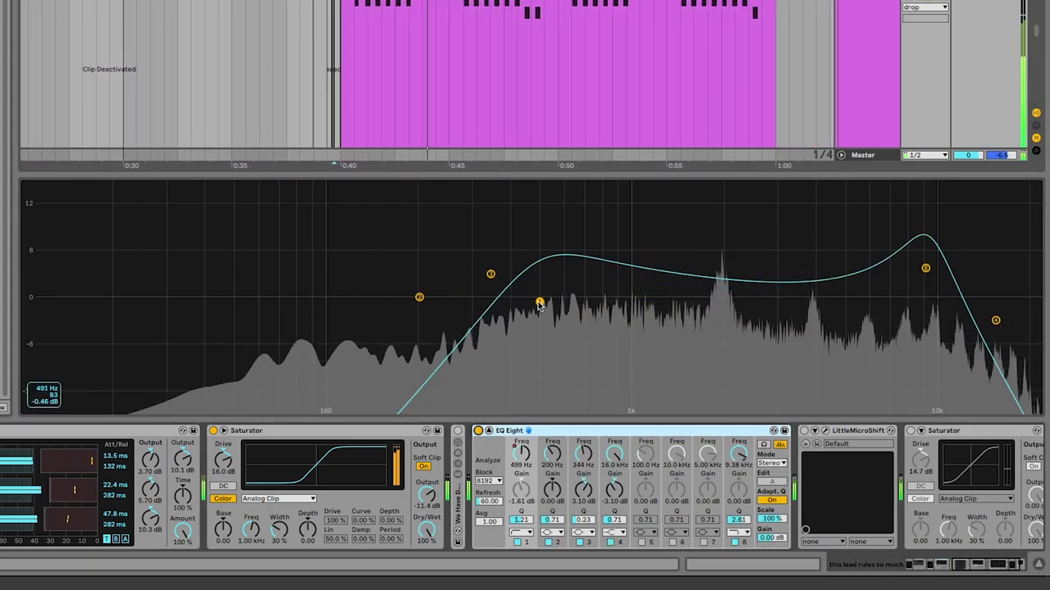
{"action": "left_click", "coordinate": [478, 432]}
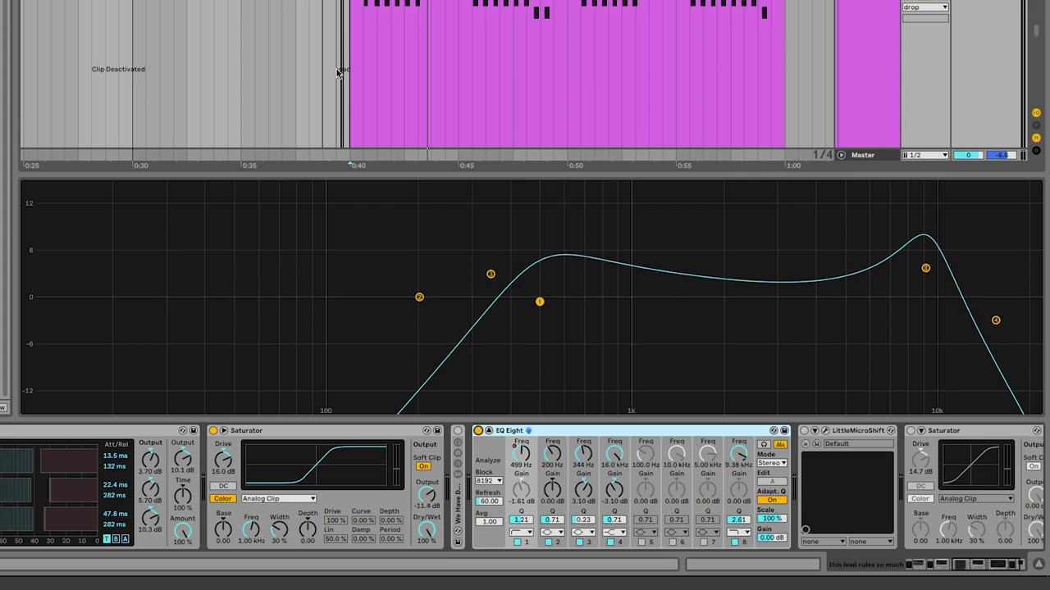
Loop the lead clip's first two bars and move EQ Eight's high-cut band 8 to 11.6 kHz with a Q of 3.24.
{"action": "scroll", "coordinate": [376, 95], "scroll_direction": "down", "scroll_amount": 3}
{"action": "key", "text": "space"}
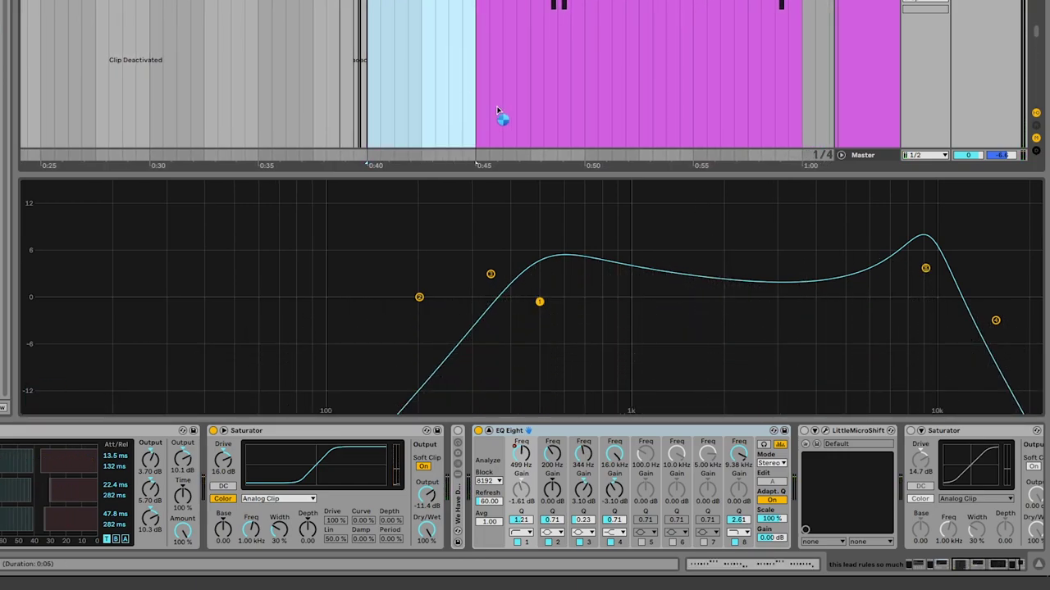
{"action": "mouse_move", "coordinate": [925, 267]}
{"action": "left_mouse_down"}
{"action": "mouse_move", "coordinate": [691, 249]}
{"action": "mouse_move", "coordinate": [918, 248]}
{"action": "mouse_move", "coordinate": [902, 258]}
{"action": "mouse_move", "coordinate": [938, 266]}
{"action": "left_mouse_up"}
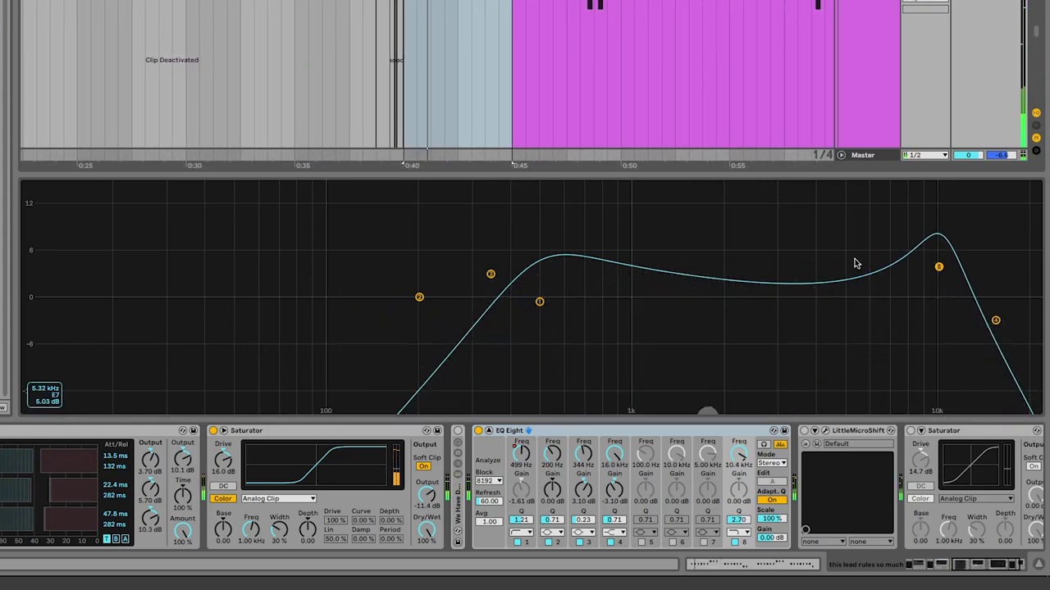
{"action": "left_click_drag", "start_coordinate": [939, 267], "coordinate": [942, 261]}
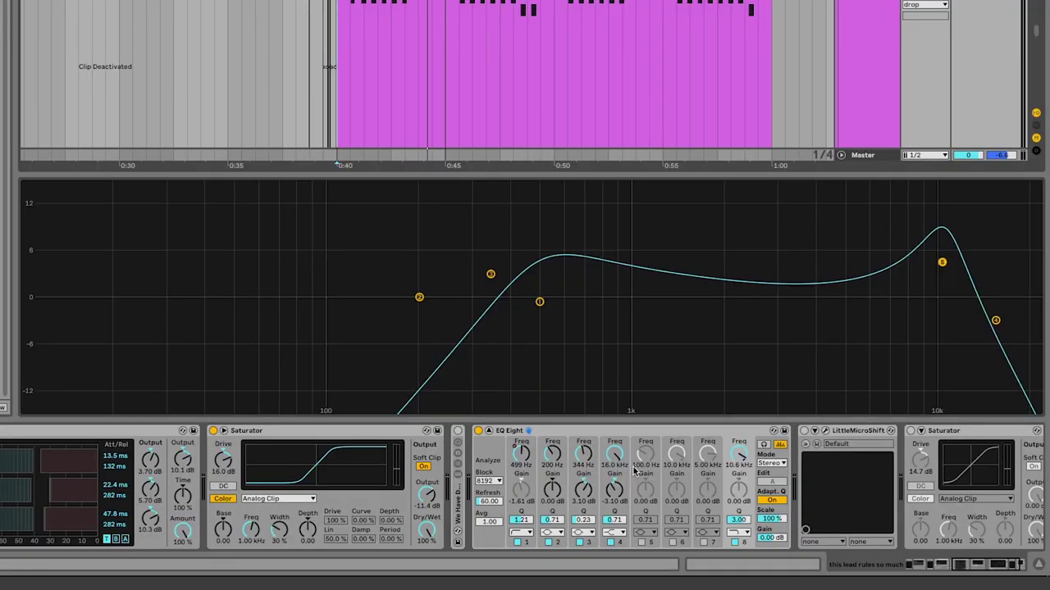
{"action": "left_click_drag", "start_coordinate": [942, 263], "coordinate": [713, 264]}
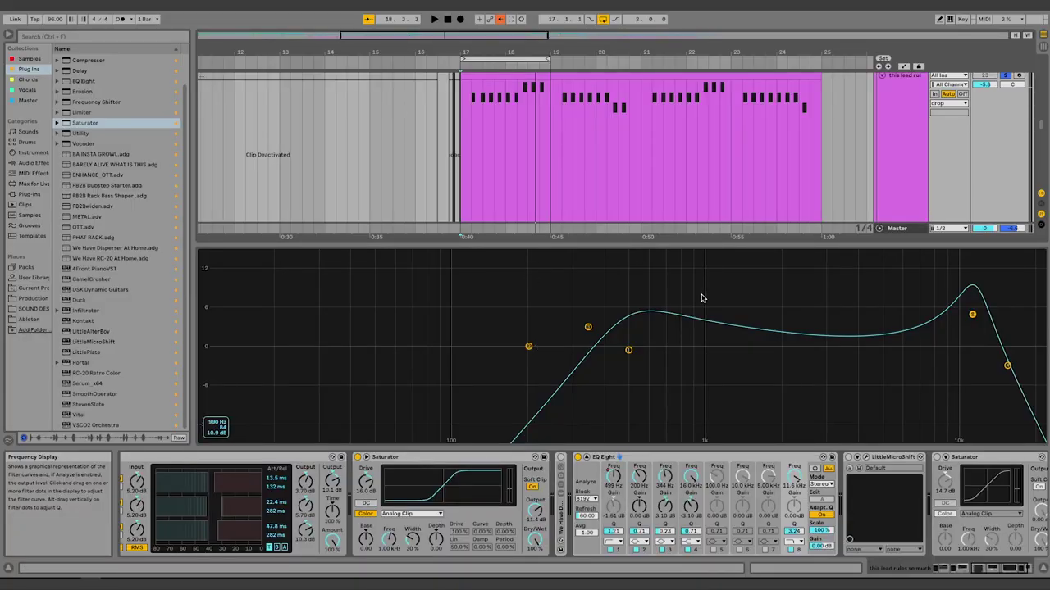
Collapse EQ Eight's enlarged display, open LittleMicroShift and toggle the effect while playing the lead from bar 17.
{"action": "left_click", "coordinate": [586, 459]}
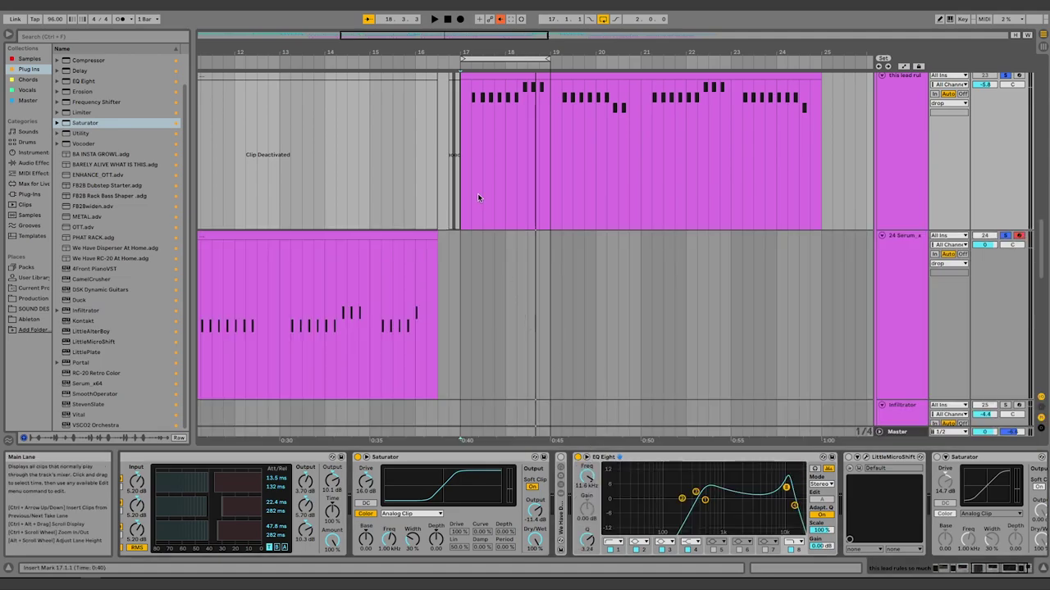
{"action": "scroll", "coordinate": [483, 207], "scroll_direction": "up", "scroll_amount": 3}
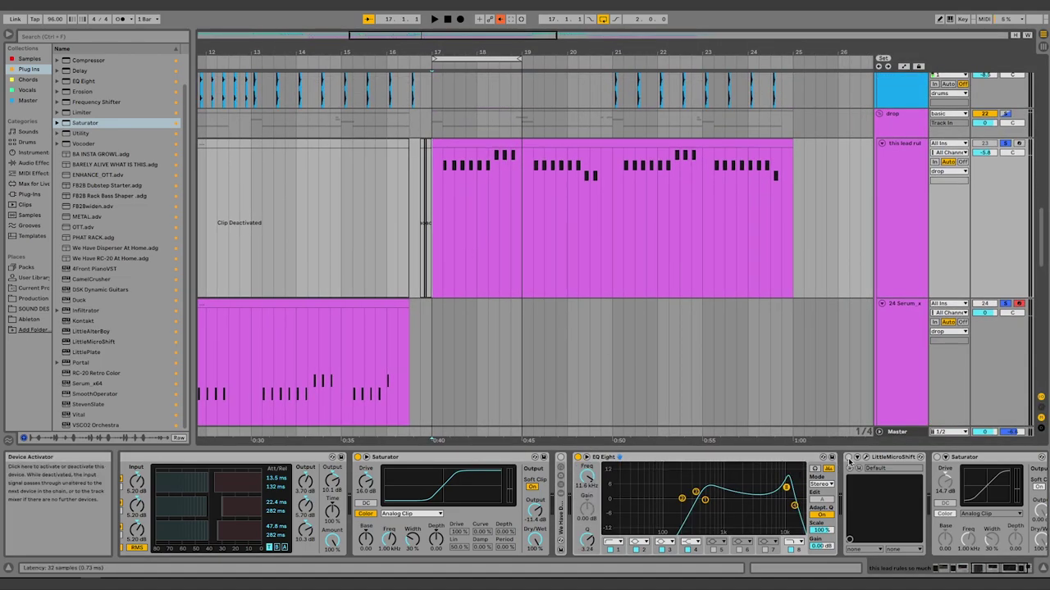
{"action": "left_click", "coordinate": [865, 457]}
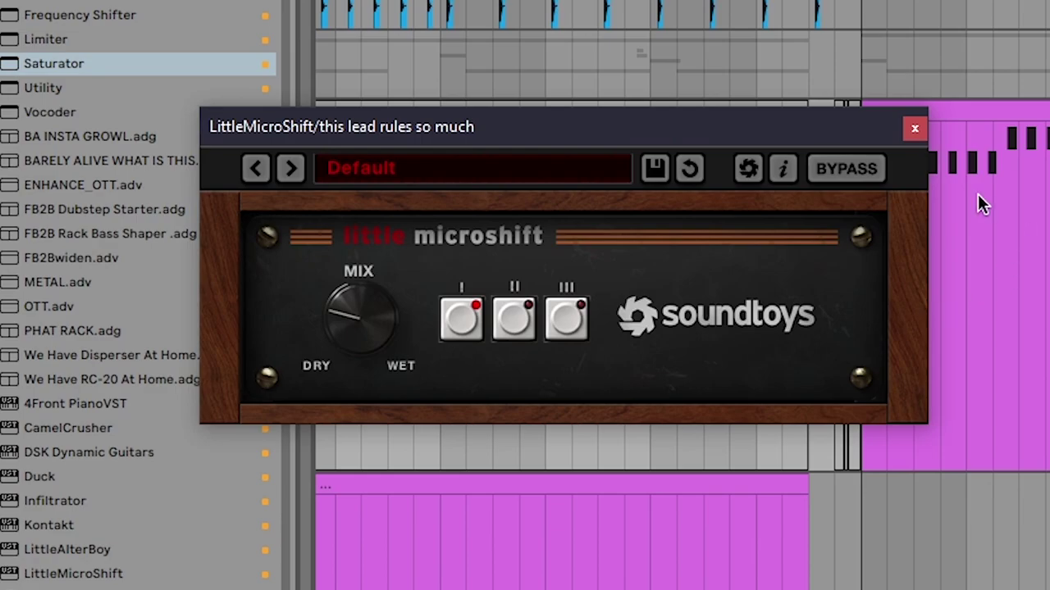
{"action": "left_click_drag", "start_coordinate": [693, 139], "coordinate": [1023, 295]}
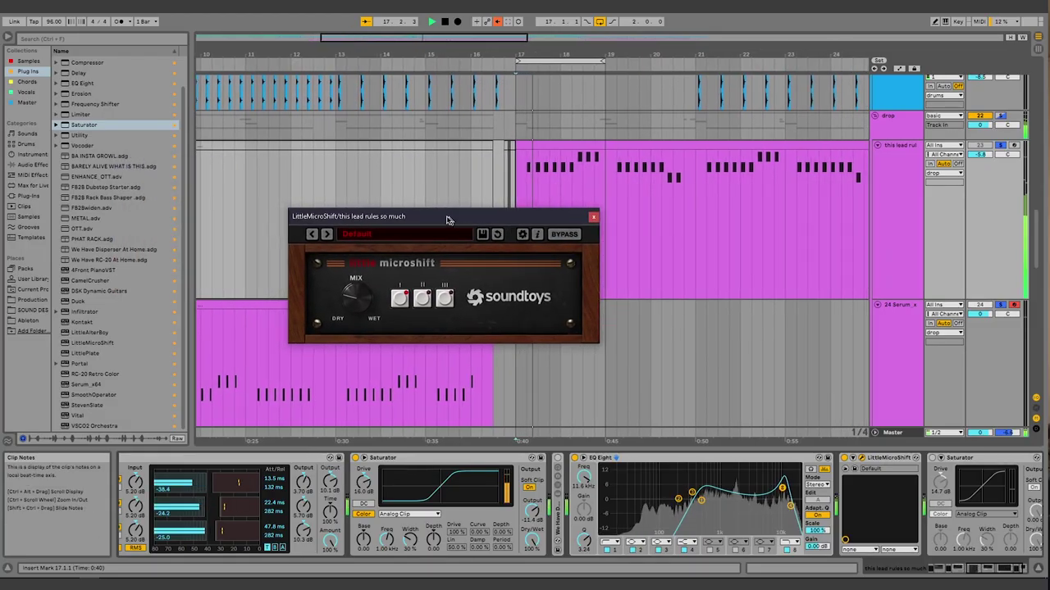
{"action": "left_click_drag", "start_coordinate": [447, 220], "coordinate": [392, 165]}
{"action": "left_click", "coordinate": [845, 460]}
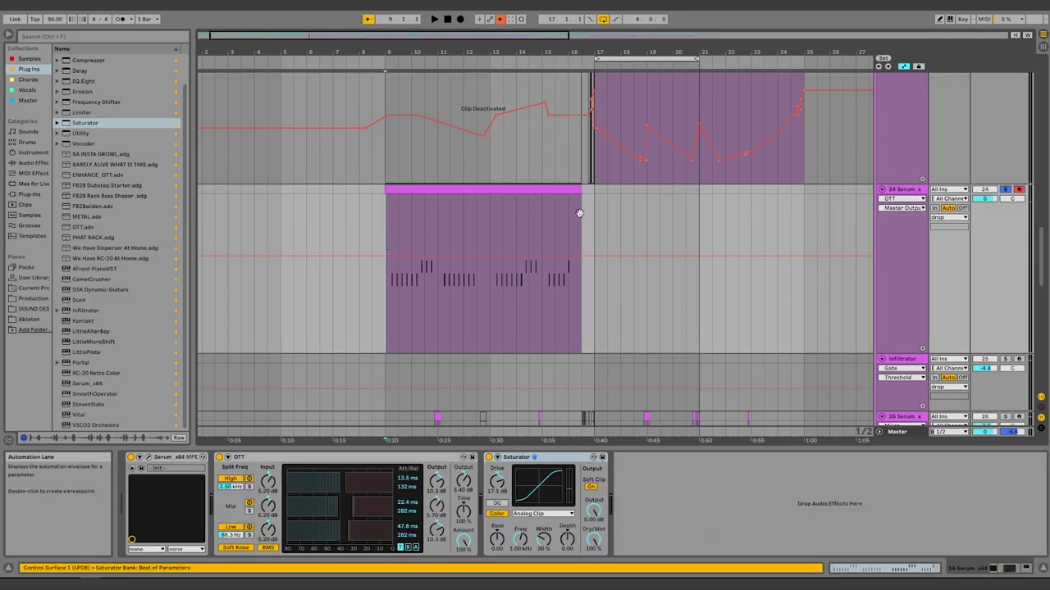
Return to the lead track's bar 17 clip and review its device chain from the Disperser rack back to Serum.
{"action": "left_click_drag", "start_coordinate": [576, 212], "coordinate": [444, 317]}
{"action": "left_click", "coordinate": [435, 285]}
{"action": "left_click_drag", "start_coordinate": [502, 333], "coordinate": [546, 273]}
{"action": "scroll", "coordinate": [545, 273], "scroll_direction": "up", "scroll_amount": 5}
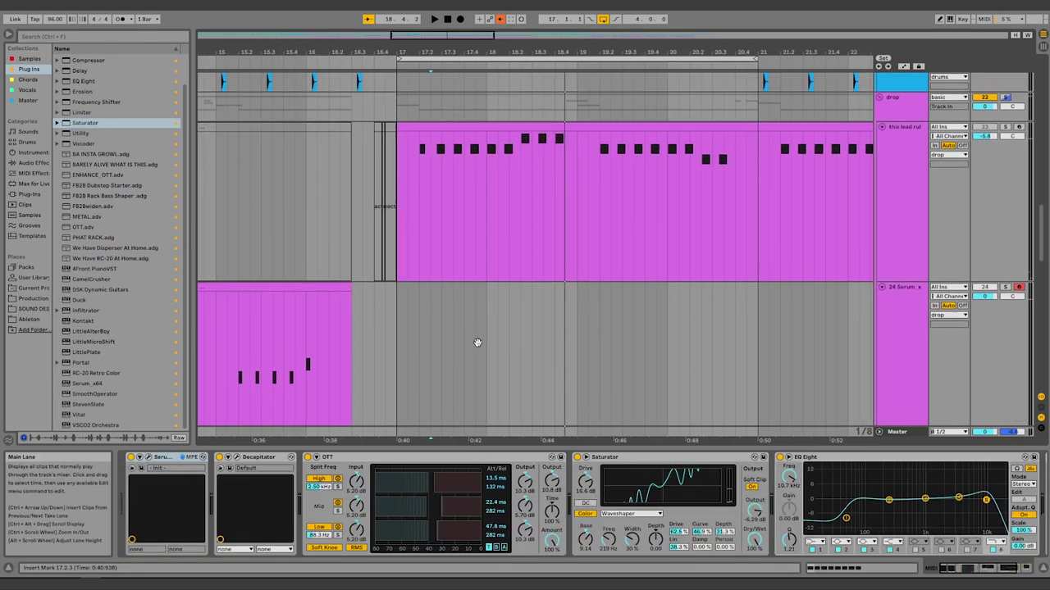
{"action": "left_click", "coordinate": [832, 152]}
{"action": "left_click", "coordinate": [906, 156]}
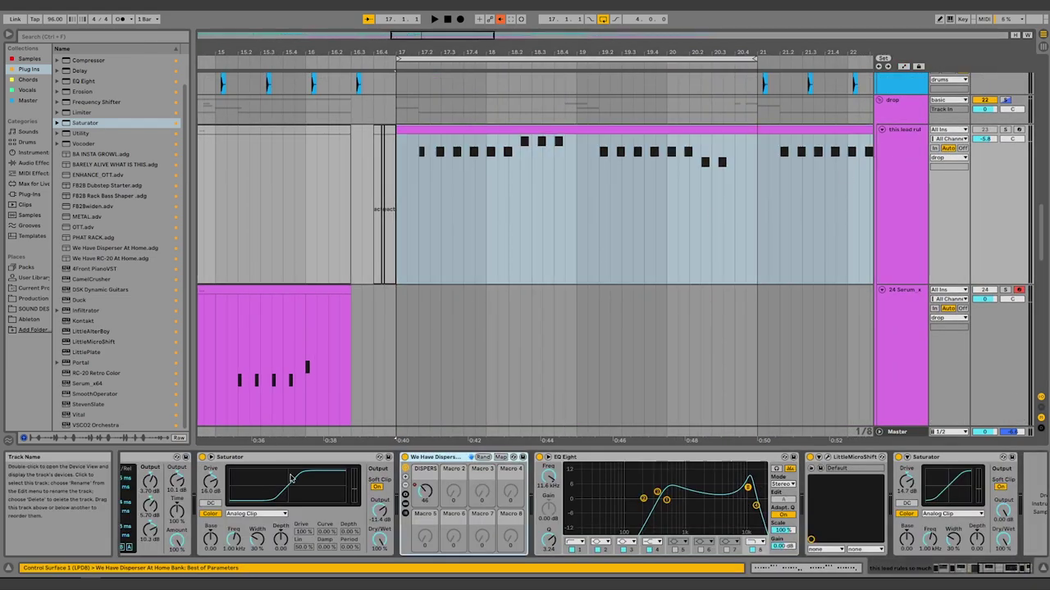
{"action": "left_click", "coordinate": [428, 348]}
{"action": "scroll", "coordinate": [668, 271], "scroll_direction": "left", "scroll_amount": 3}
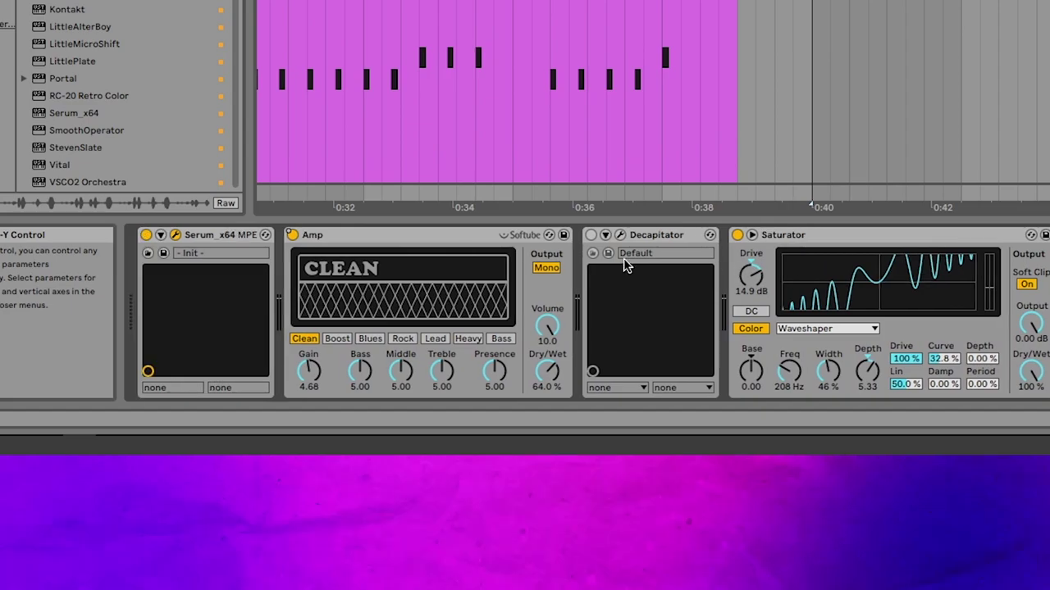
Activate the deactivated lead clip at bar 9 and play it from its start.
{"action": "scroll", "coordinate": [363, 77], "scroll_direction": "left", "scroll_amount": 5}
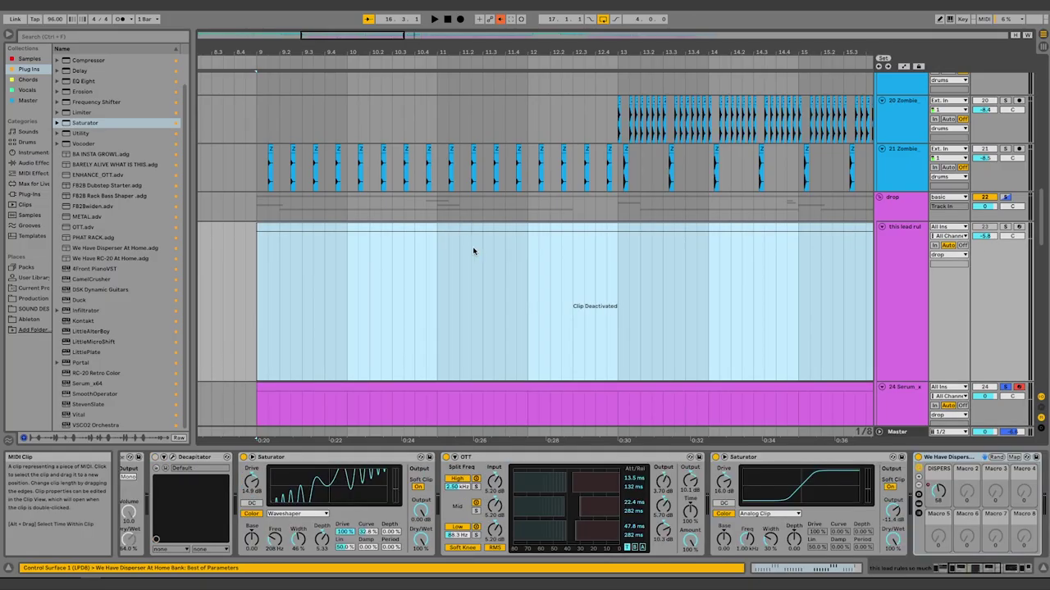
{"action": "key", "text": "0"}
{"action": "left_click", "coordinate": [278, 338]}
{"action": "key", "text": "space"}
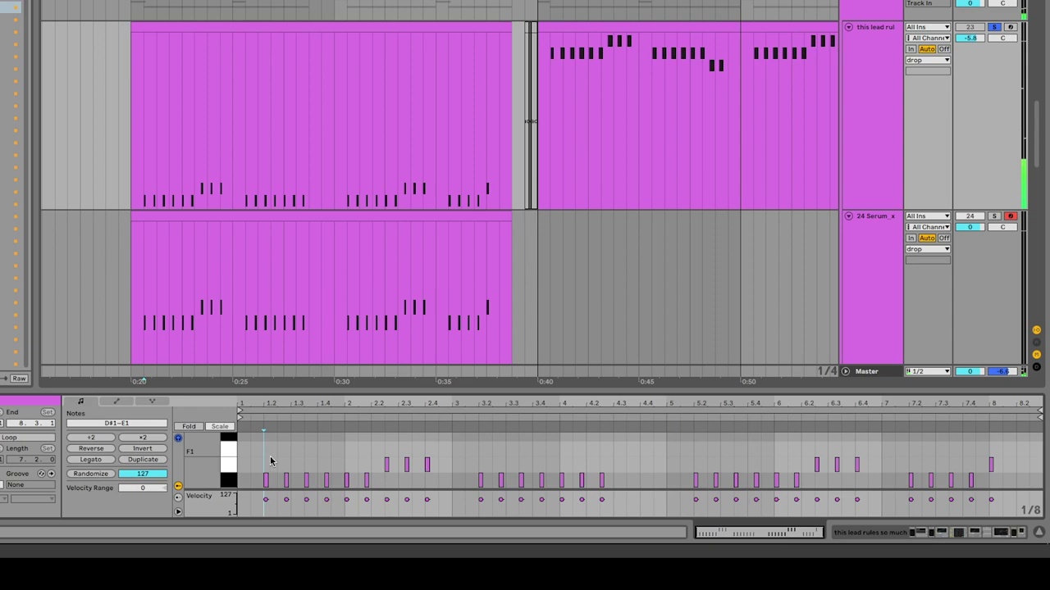
Compare the notes of the lead clips at bars 9 and 17, and check the lead's device chain.
{"action": "left_click", "coordinate": [610, 28]}
{"action": "left_click", "coordinate": [328, 28]}
{"action": "left_click", "coordinate": [606, 26]}
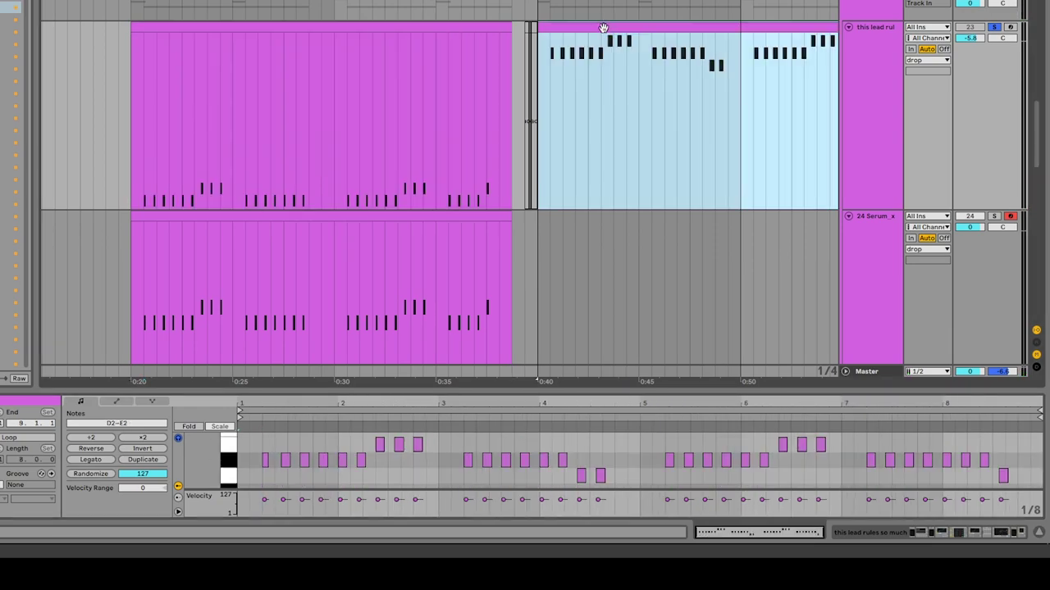
{"action": "left_click", "coordinate": [152, 26]}
{"action": "left_click", "coordinate": [232, 28]}
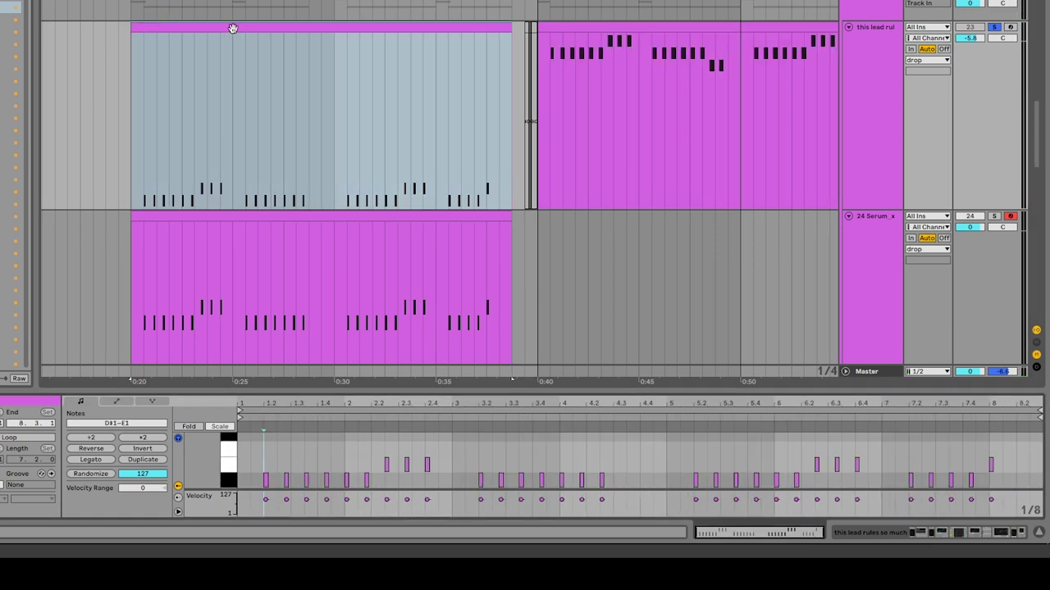
{"action": "key", "text": "shift+Tab"}
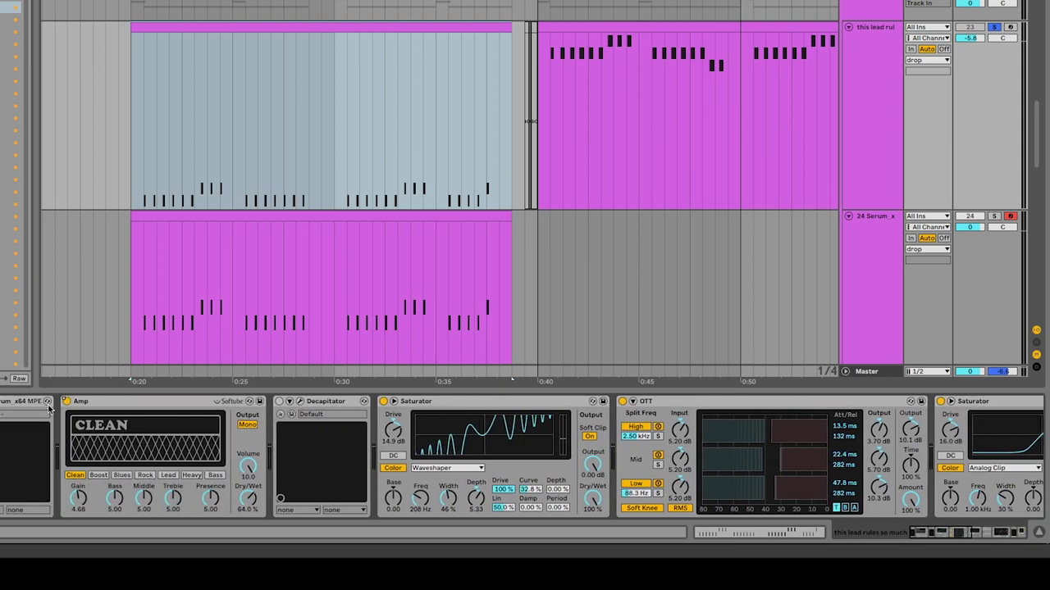
{"action": "left_click", "coordinate": [271, 34]}
{"action": "key", "text": "shift+Tab"}
Try all notes of the bar 9 lead clip one octave higher during playback and transpose them back down.
{"action": "left_click_drag", "start_coordinate": [256, 452], "coordinate": [730, 518]}
{"action": "left_click", "coordinate": [482, 459]}
{"action": "key", "text": "ctrl+a"}
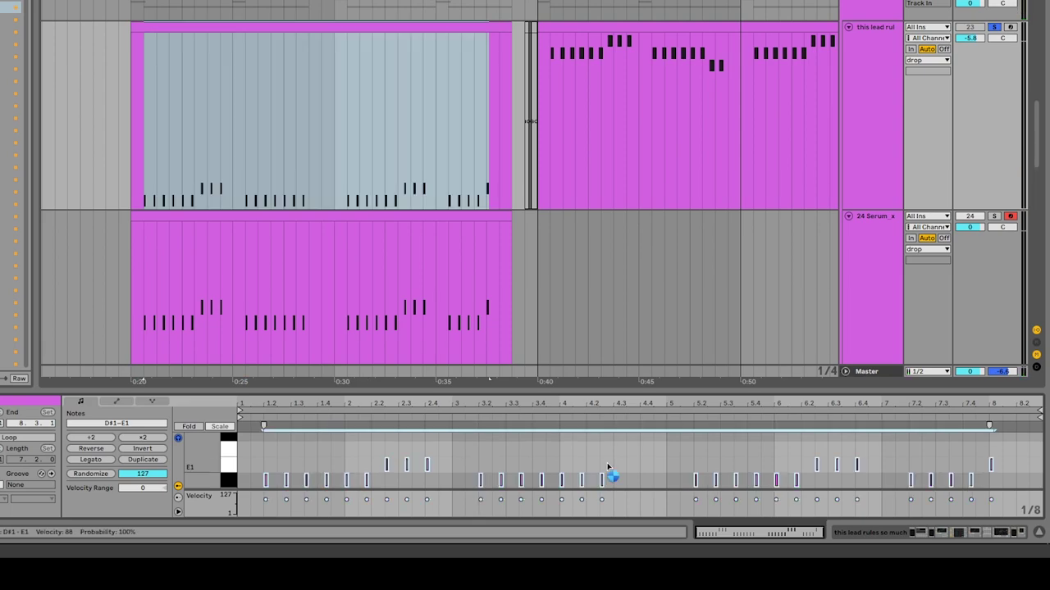
{"action": "key", "text": "shift+Up"}
{"action": "key", "text": "space"}
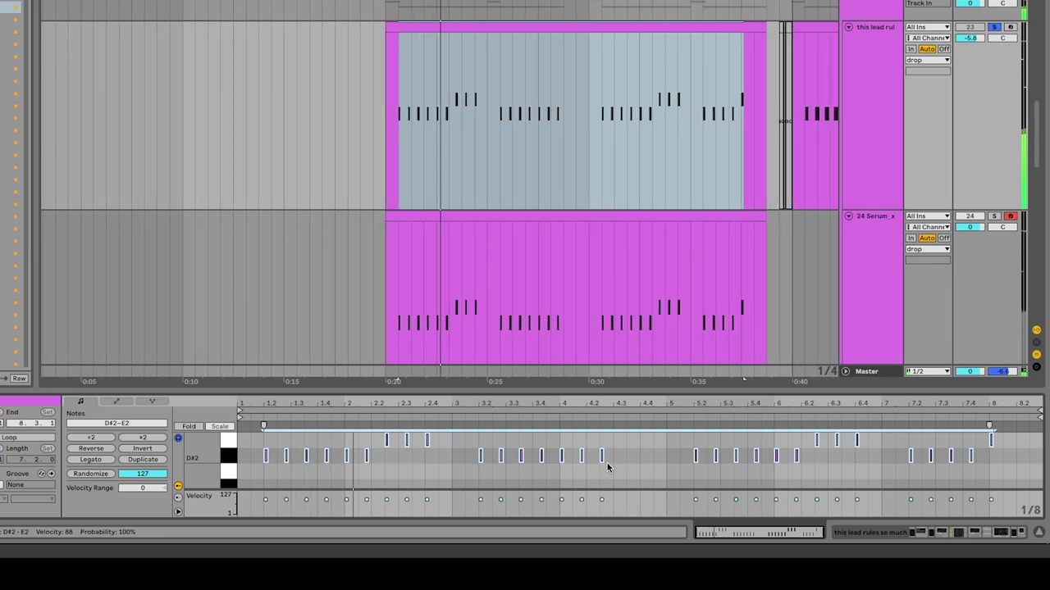
{"action": "key", "text": "shift+Down"}
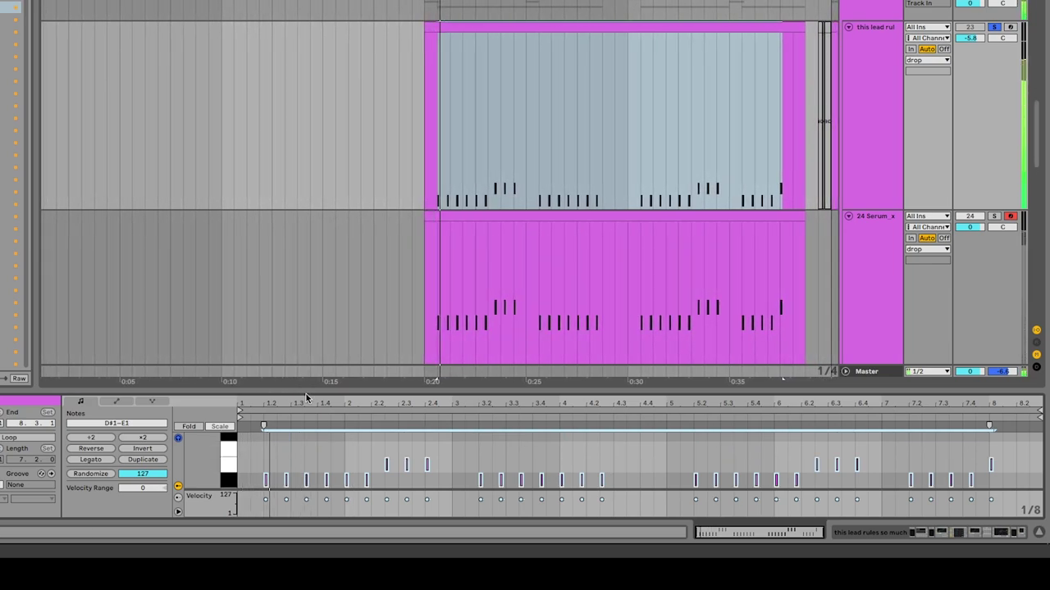
Enlarge the note editor, lengthen all notes of the bar 9 lead clip equally and play the clip.
{"action": "left_click_drag", "start_coordinate": [313, 390], "coordinate": [314, 210]}
{"action": "key", "text": "z"}
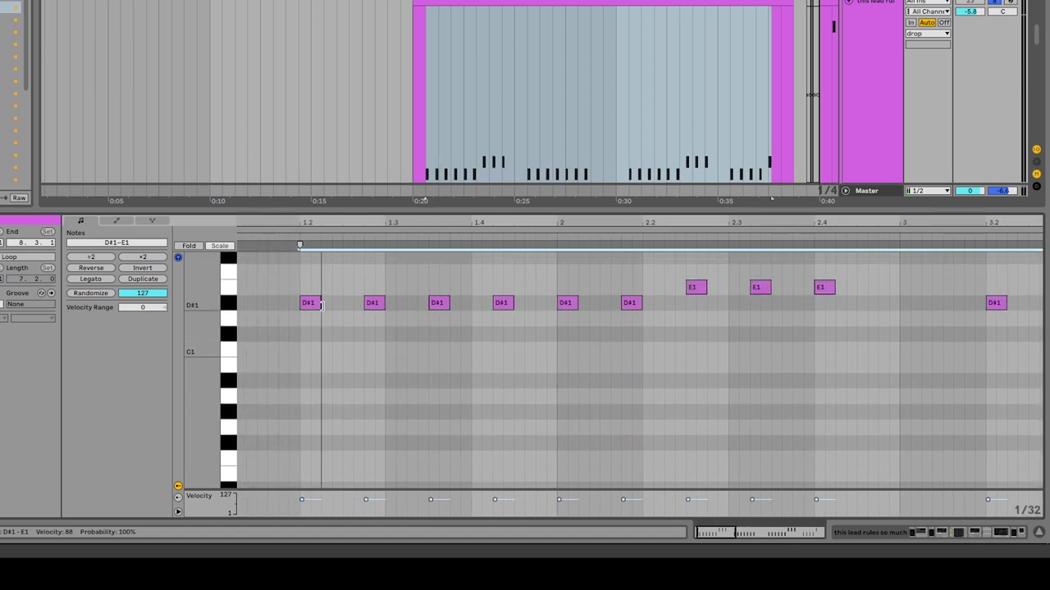
{"action": "left_click_drag", "start_coordinate": [320, 305], "coordinate": [346, 305]}
{"action": "left_click", "coordinate": [423, 133]}
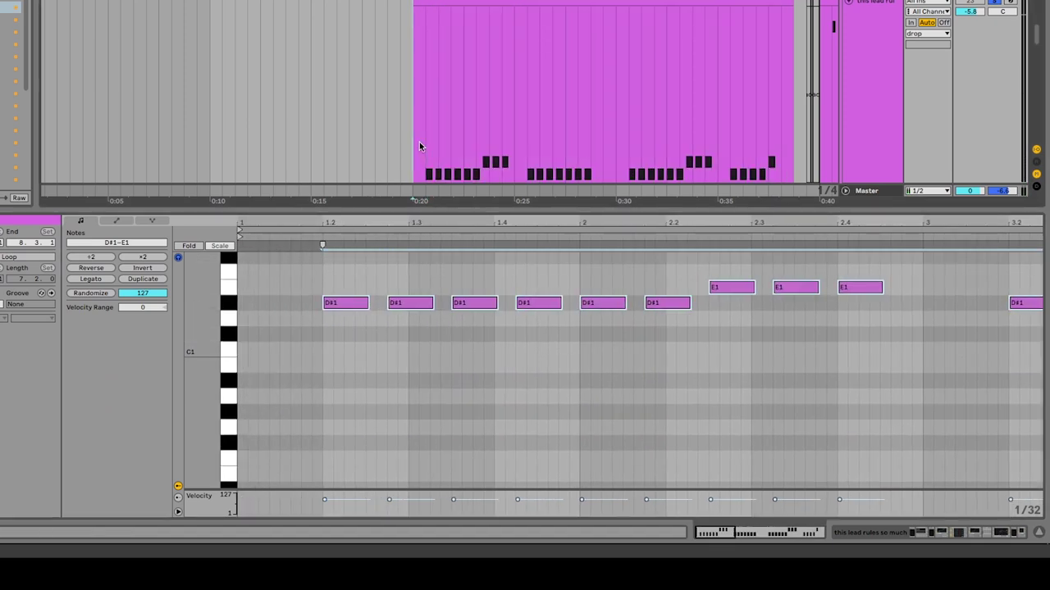
{"action": "left_click", "coordinate": [438, 174]}
{"action": "scroll", "coordinate": [590, 108], "scroll_direction": "right", "scroll_amount": 3}
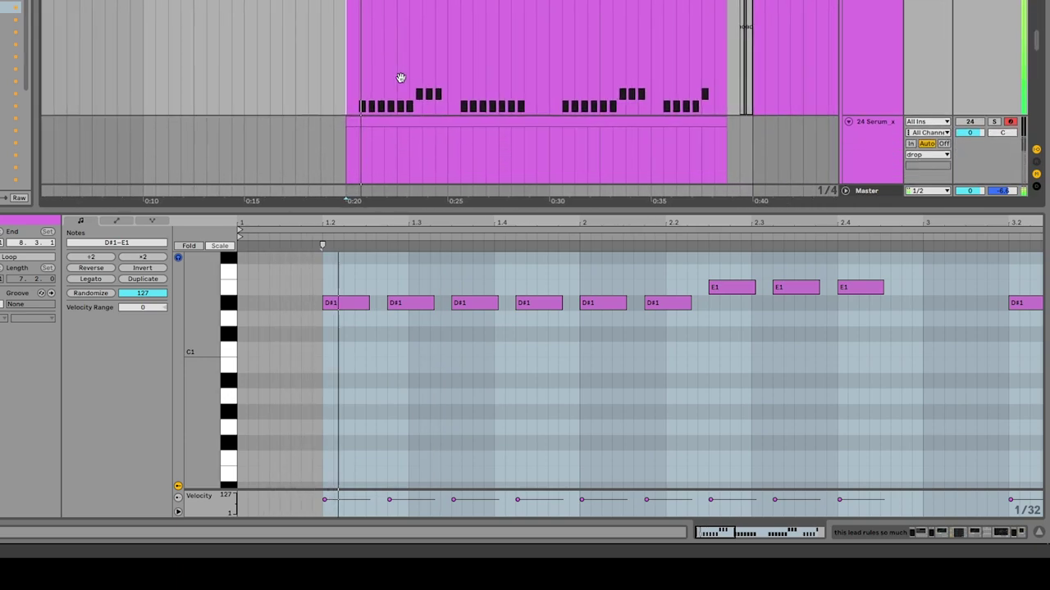
Shorten the sixth D#1 note and duplicate it twice for three quick hits before the first E1, and play the result.
{"action": "left_click", "coordinate": [410, 199]}
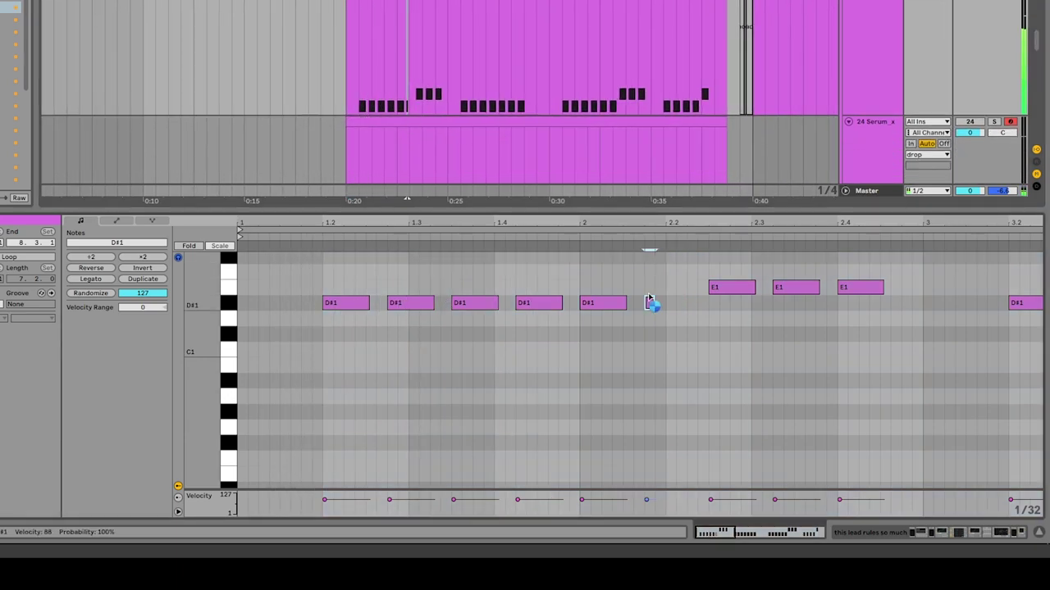
{"action": "key", "text": "ctrl+d"}
{"action": "key", "text": "ctrl+d"}
{"action": "key", "text": "space"}
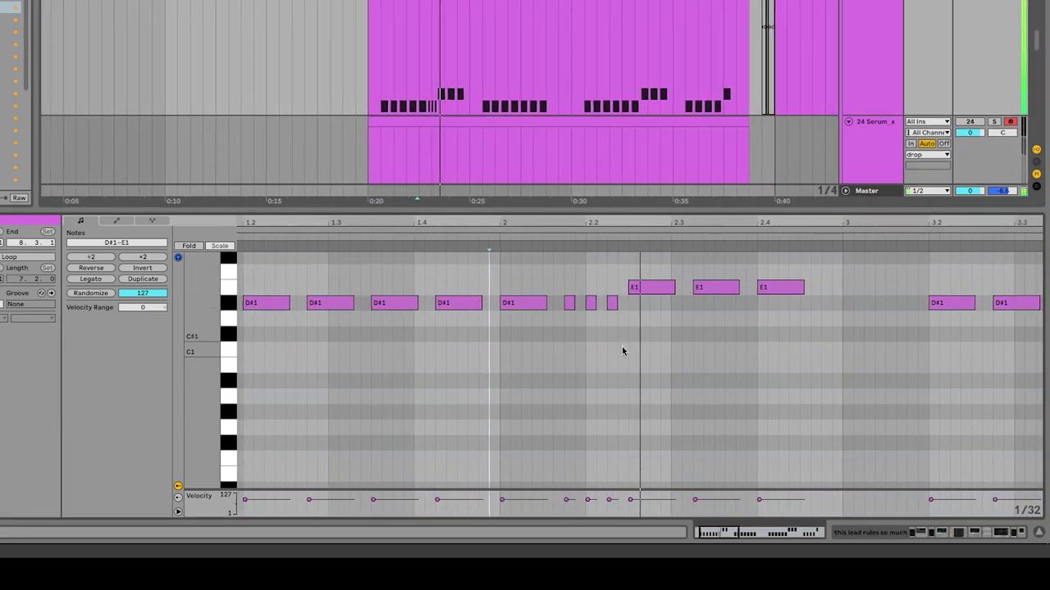
Show the lead's device chain and shift EQ Eight's high-cut band 8 slightly lower in frequency with a higher peak.
{"action": "key", "text": "shift+Tab"}
{"action": "scroll", "coordinate": [341, 274], "scroll_direction": "right", "scroll_amount": 5}
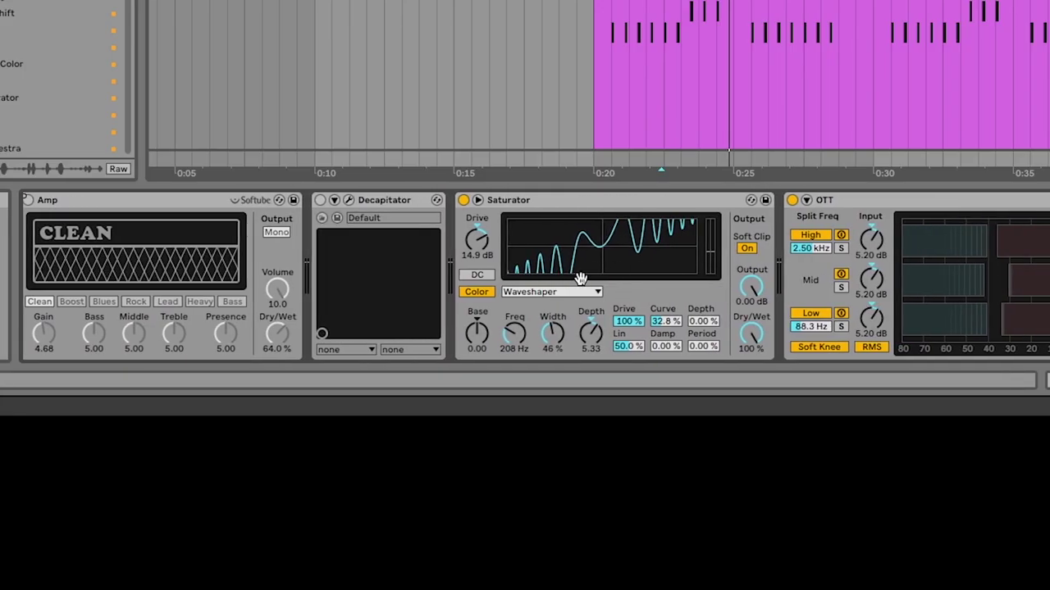
{"action": "scroll", "coordinate": [558, 276], "scroll_direction": "right", "scroll_amount": 6}
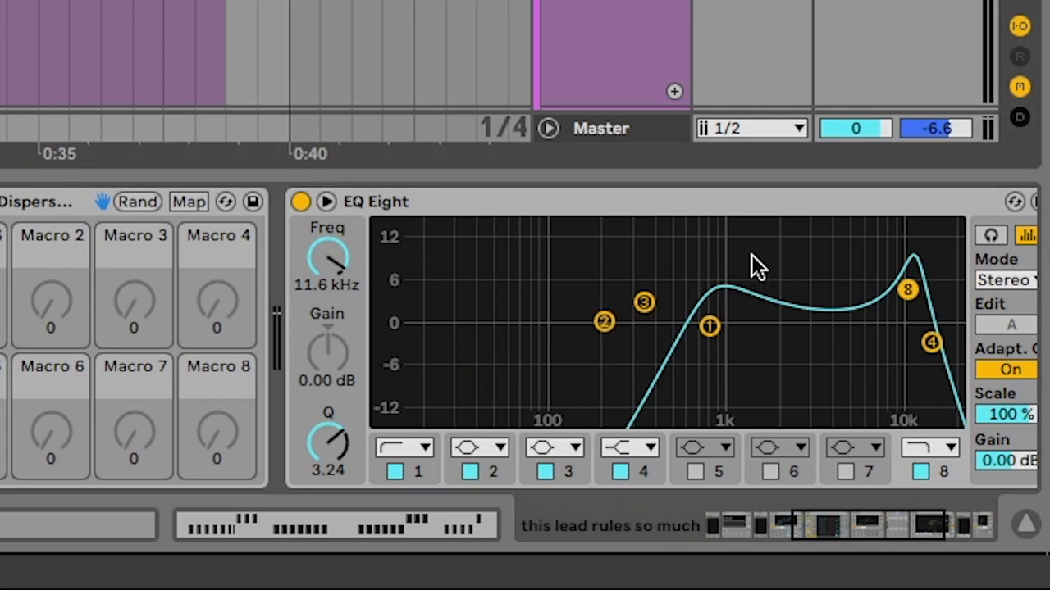
{"action": "left_click_drag", "start_coordinate": [909, 291], "coordinate": [892, 258]}
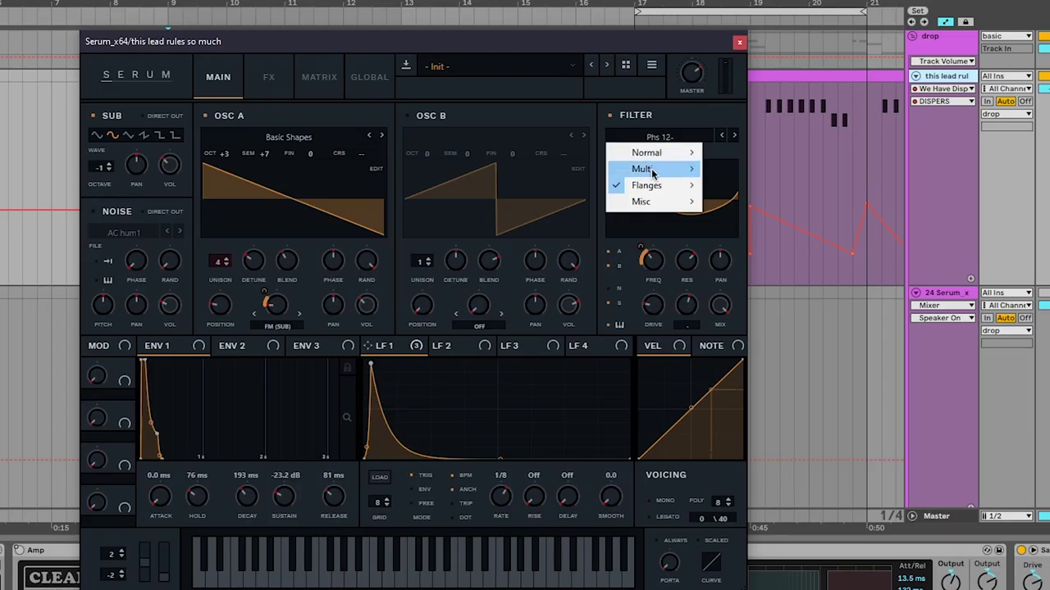
Set the lead's Serum filter type to the flange filter Cmb -, adjust its cutoff and close the Serum window.
{"action": "mouse_move", "coordinate": [655, 187]}
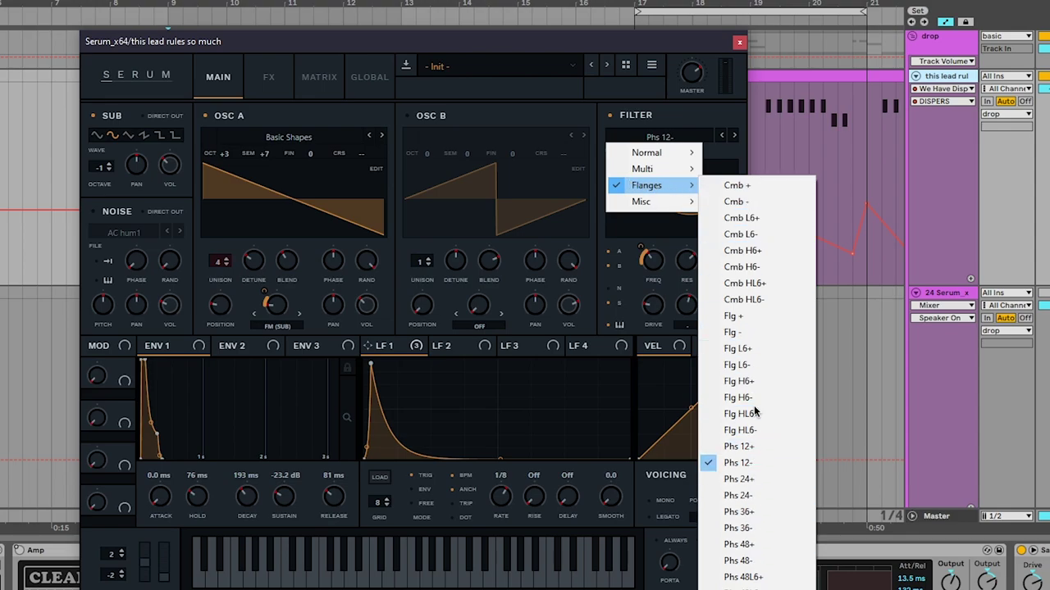
{"action": "left_click", "coordinate": [757, 201]}
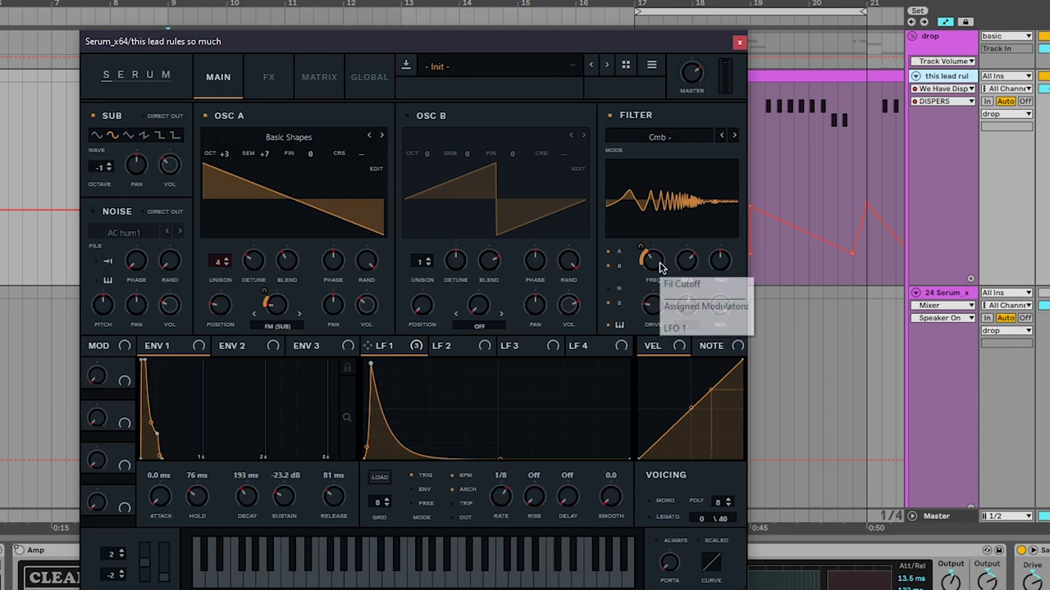
{"action": "left_click_drag", "start_coordinate": [658, 267], "coordinate": [652, 311]}
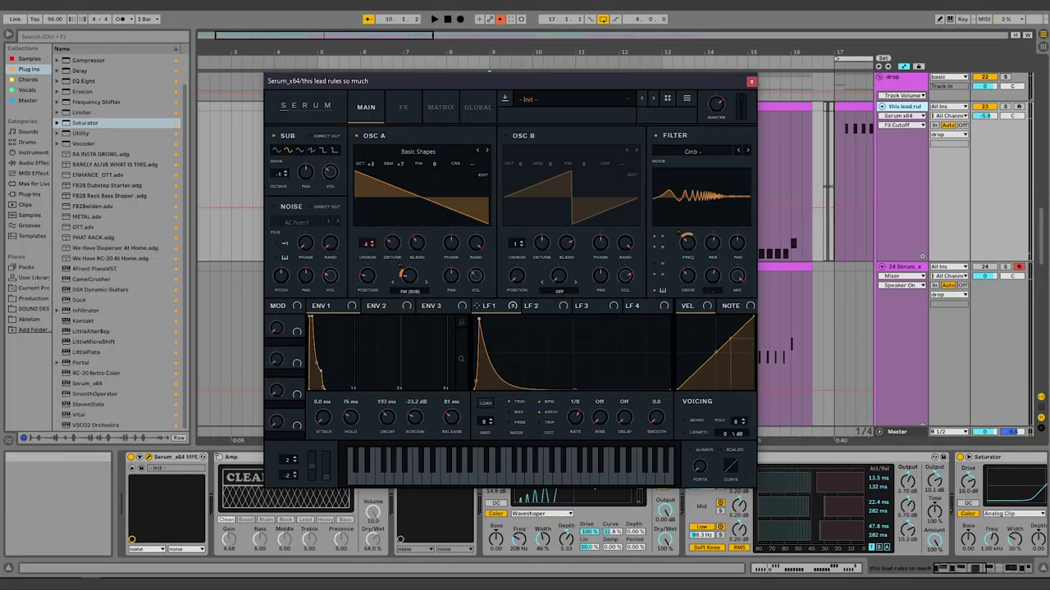
{"action": "left_click", "coordinate": [752, 81]}
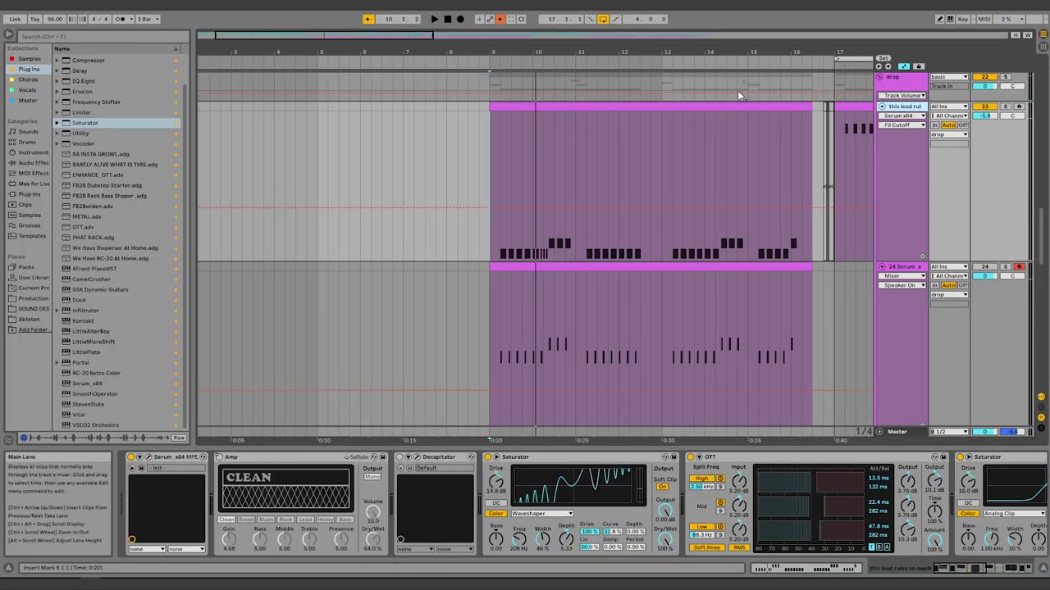
Go to the SUB track and play its clip from bar 17.
{"action": "scroll", "coordinate": [559, 301], "scroll_direction": "down", "scroll_amount": 10}
{"action": "left_click", "coordinate": [493, 291]}
{"action": "scroll", "coordinate": [494, 301], "scroll_direction": "down", "scroll_amount": 3}
{"action": "left_click", "coordinate": [893, 318]}
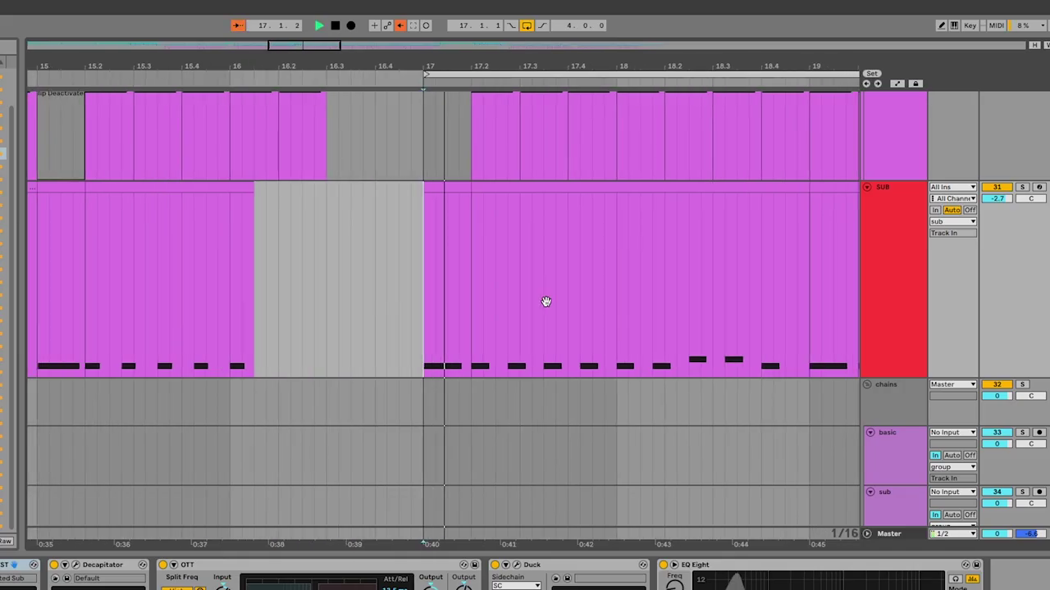
{"action": "scroll", "coordinate": [547, 300], "scroll_direction": "right", "scroll_amount": 3}
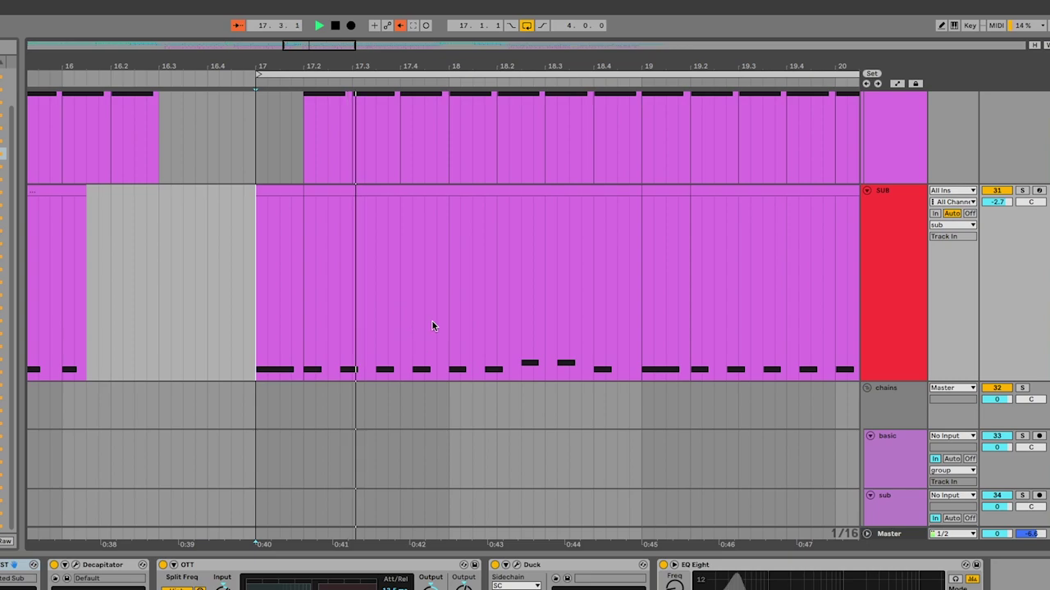